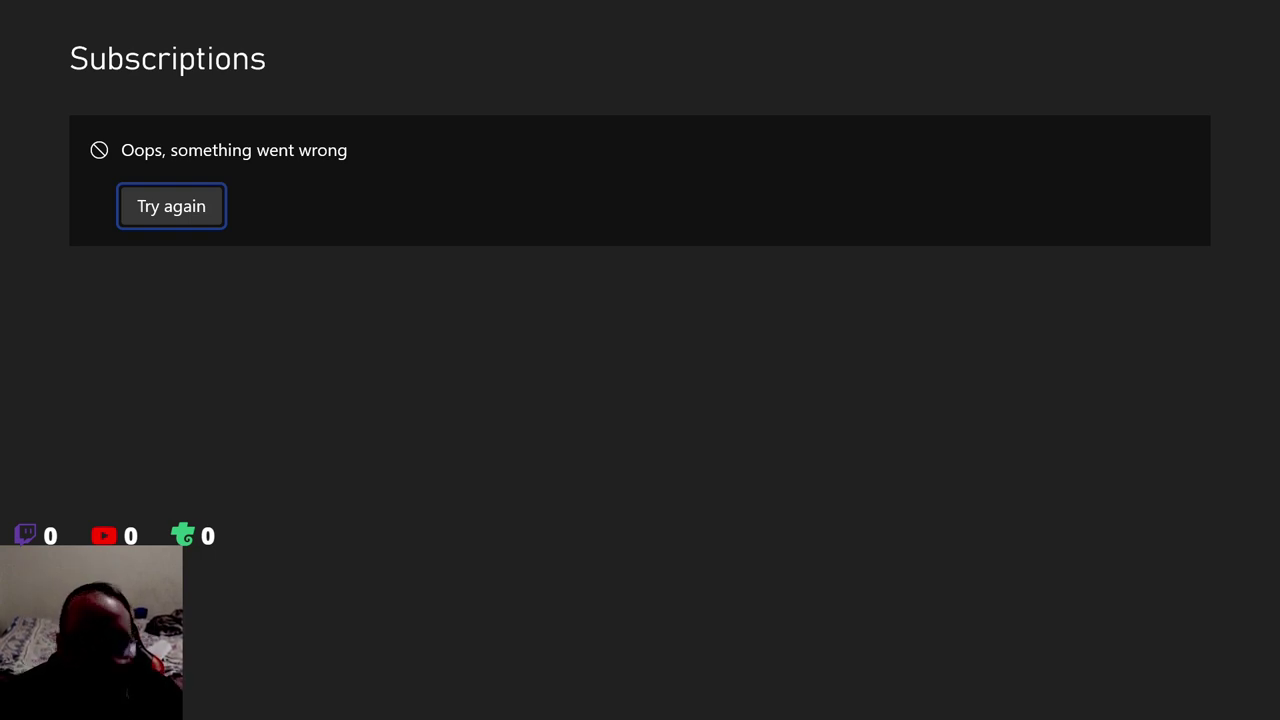
Leave the subscriptions error and sign in as the second profile via Guide > Add or switch.
{"action": "key", "text": "Escape"}
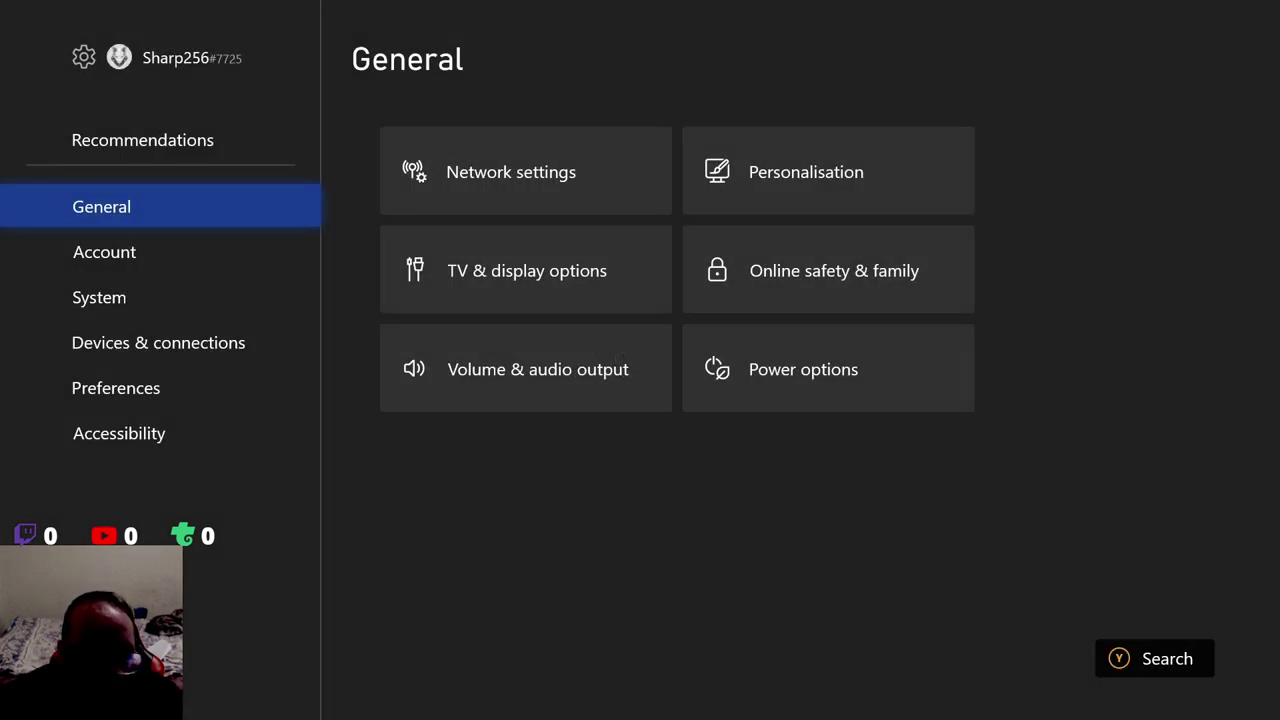
{"action": "key", "text": "super"}
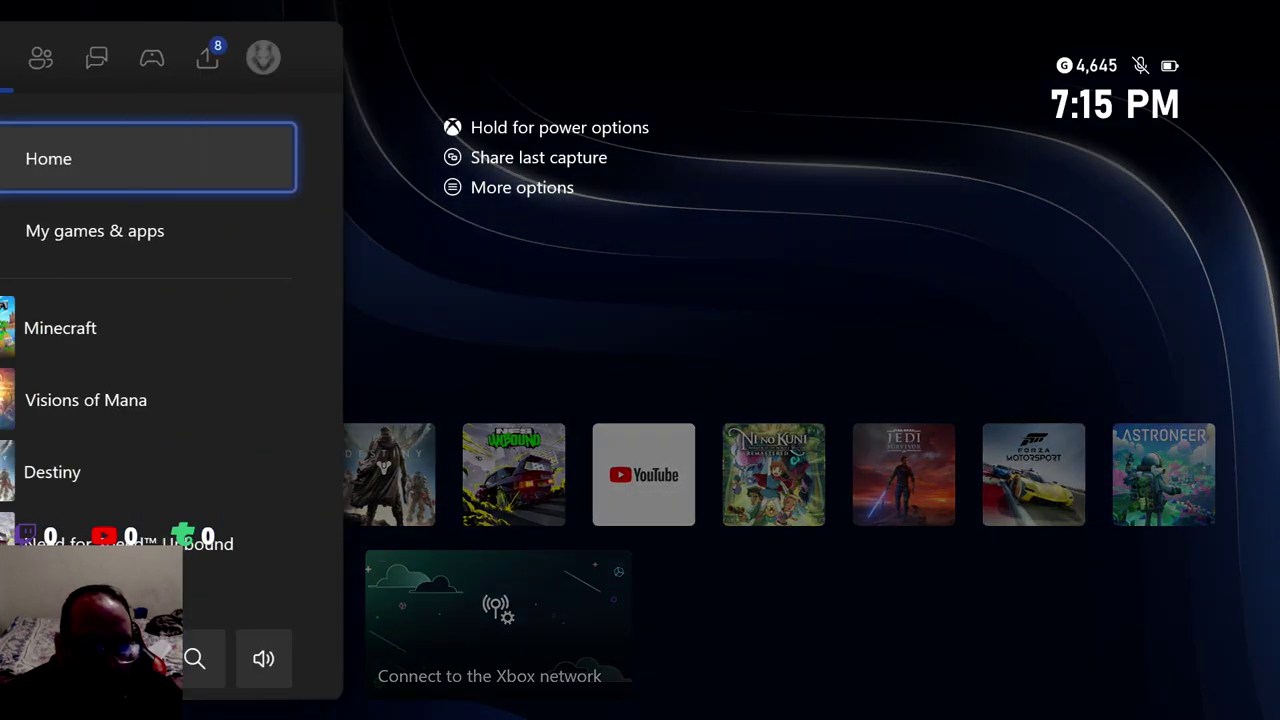
{"action": "key", "text": "Right"}
{"action": "key", "text": "Right"}
{"action": "key", "text": "Right"}
{"action": "key", "text": "Right"}
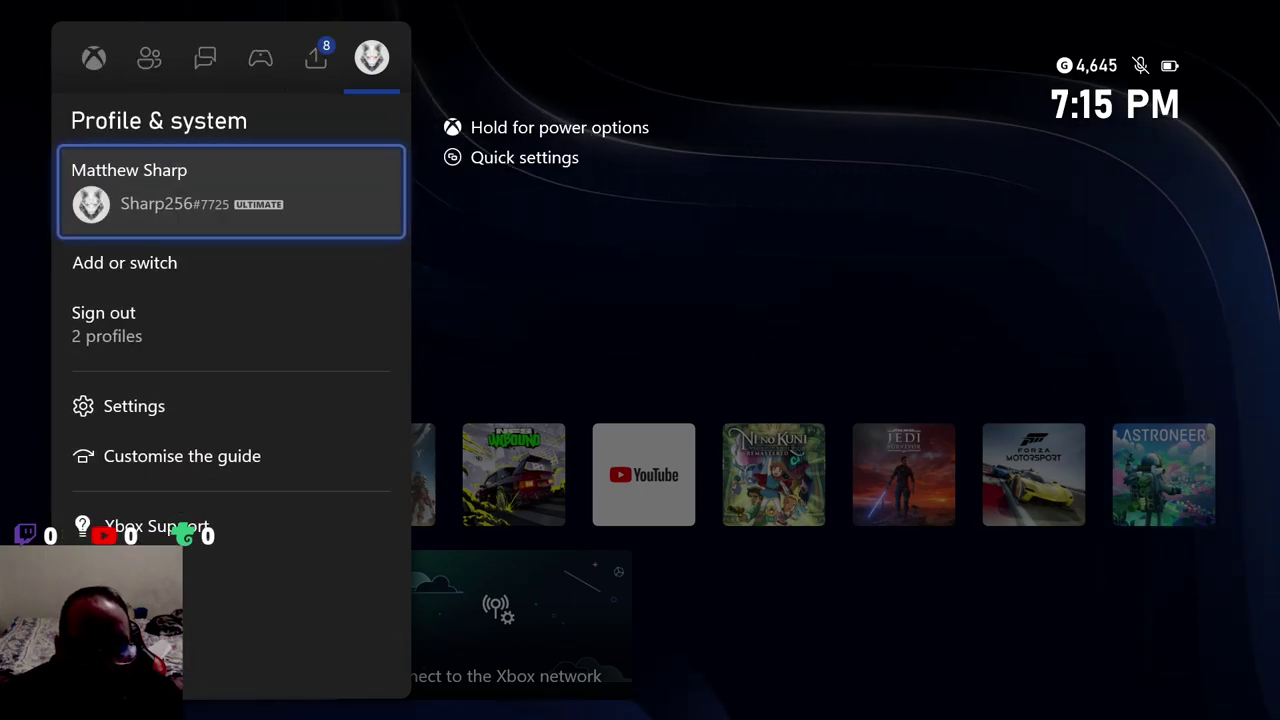
{"action": "key", "text": "Down"}
{"action": "key", "text": "Return"}
{"action": "key", "text": "Down"}
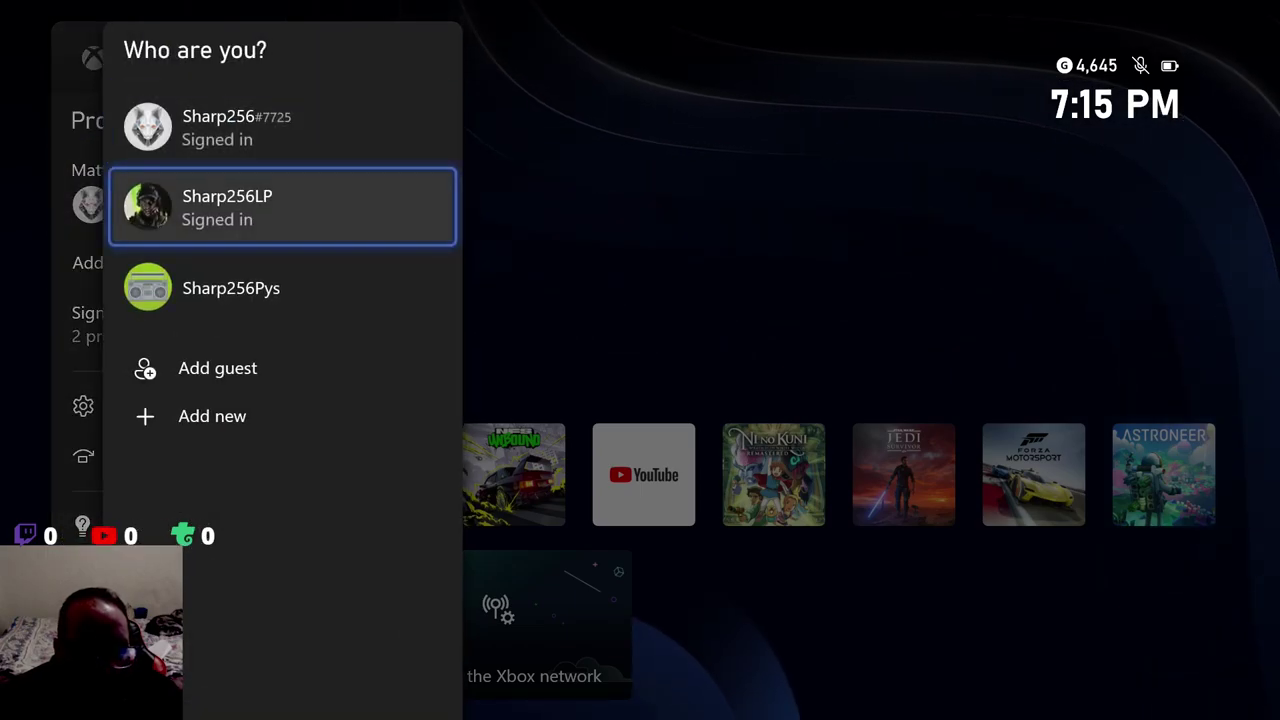
{"action": "key", "text": "Return"}
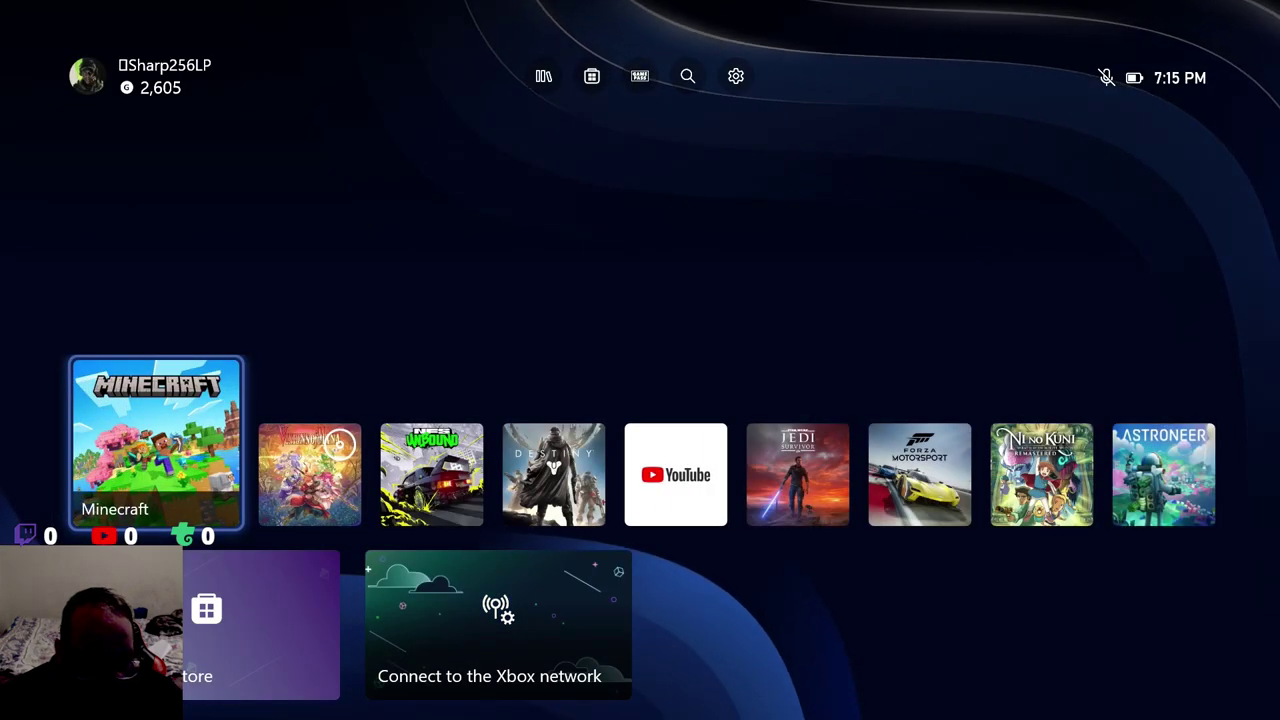
Launch Minecraft from Home and cancel the purchase sign-in error it shows.
{"action": "key", "text": "Right"}
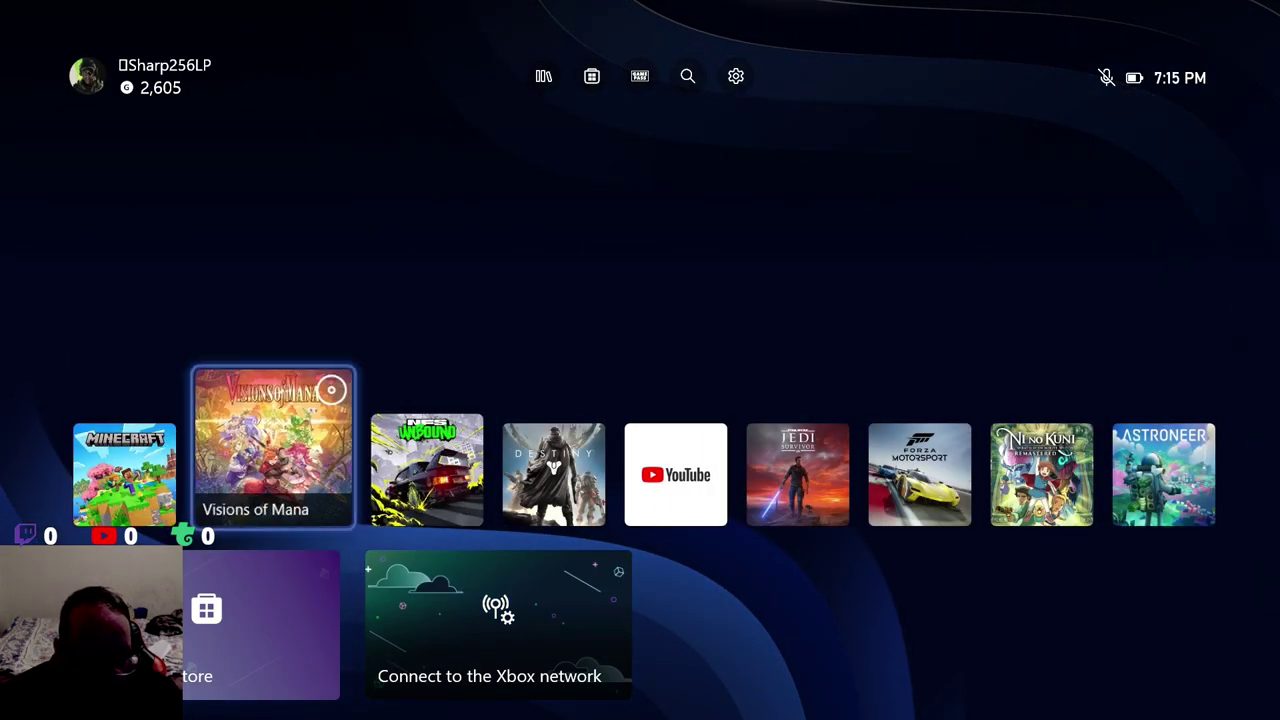
{"action": "key", "text": "Left"}
{"action": "key", "text": "Return"}
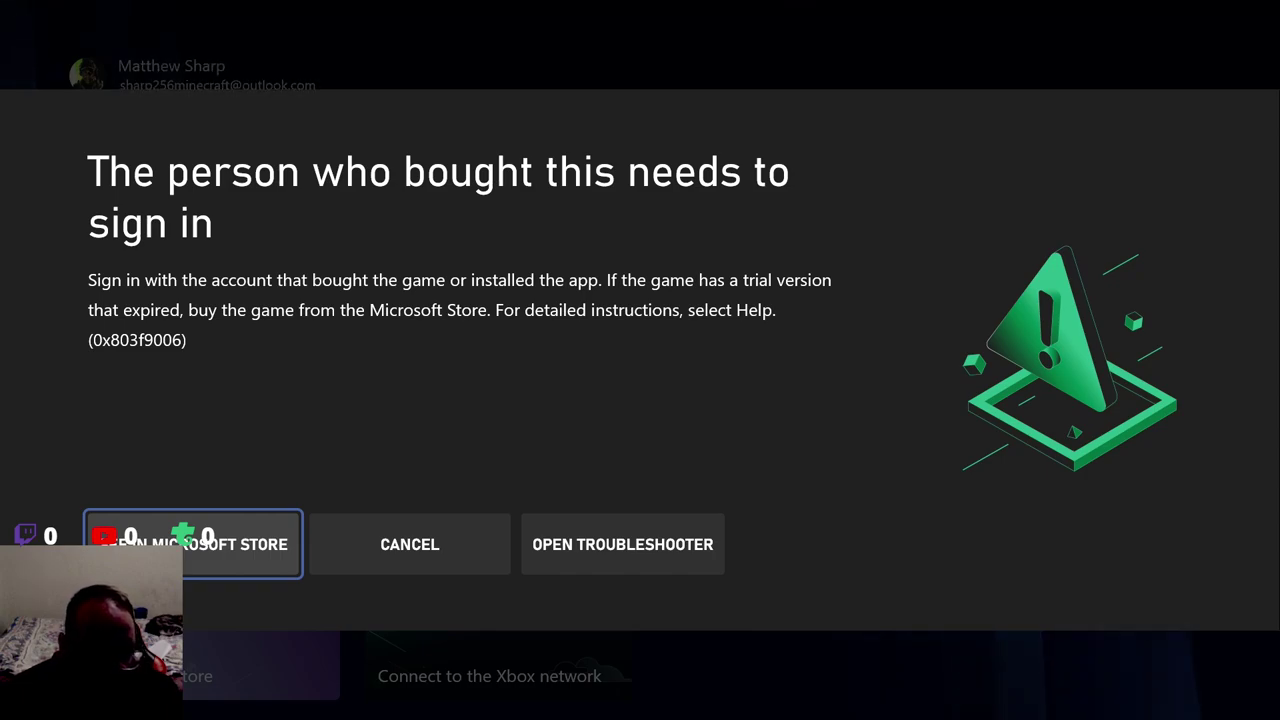
{"action": "key", "text": "Escape"}
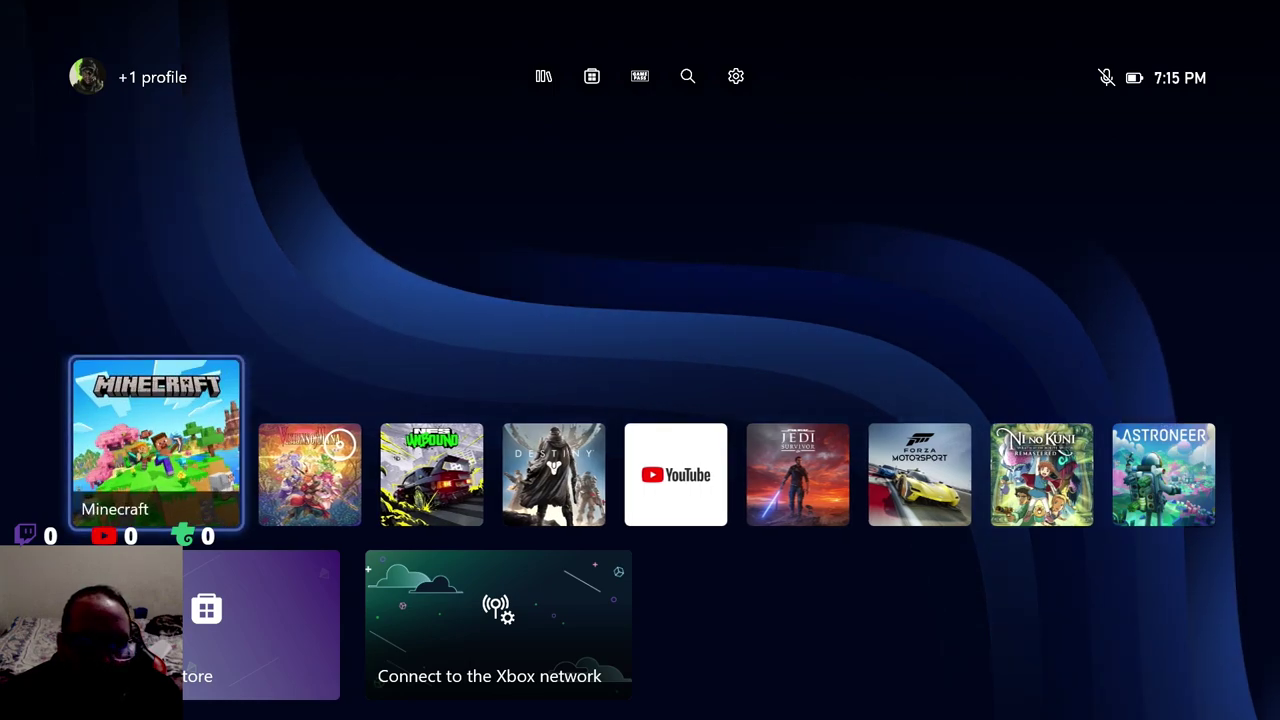
{"action": "key", "text": "super"}
{"action": "key", "text": "Right"}
{"action": "key", "text": "Right"}
{"action": "key", "text": "Right"}
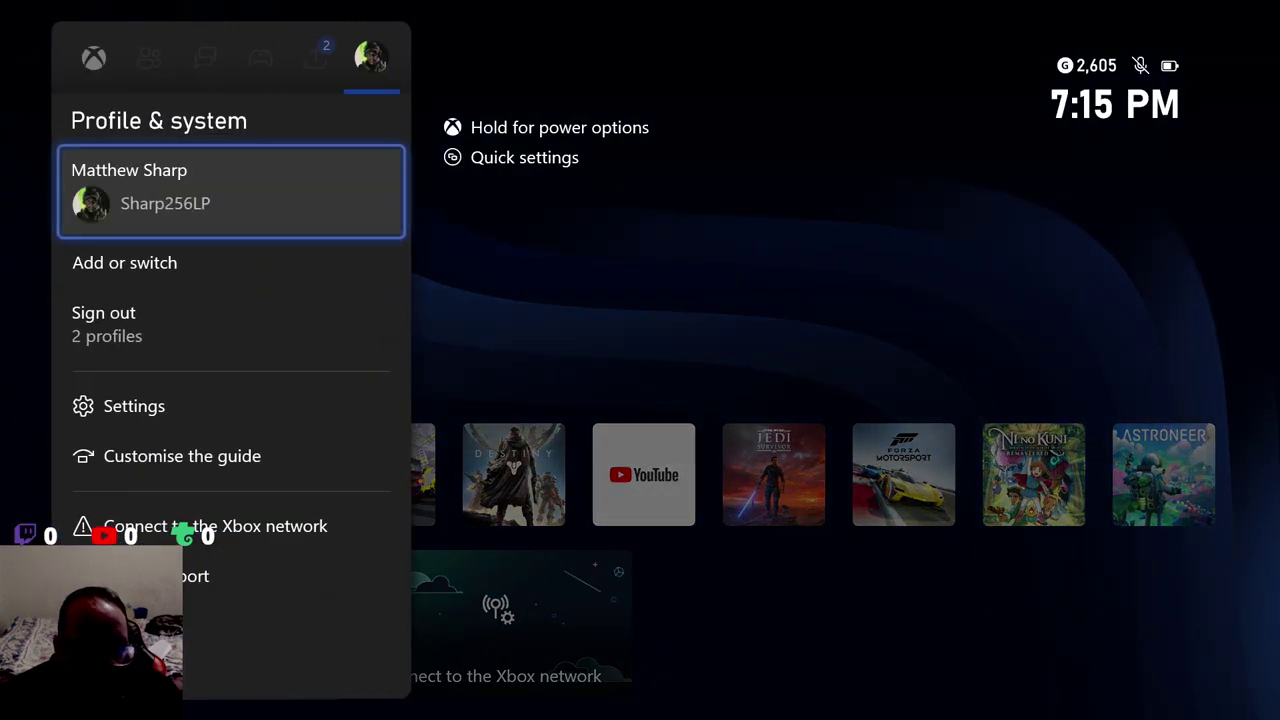
{"action": "key", "text": "Down"}
{"action": "key", "text": "Down"}
{"action": "key", "text": "Down"}
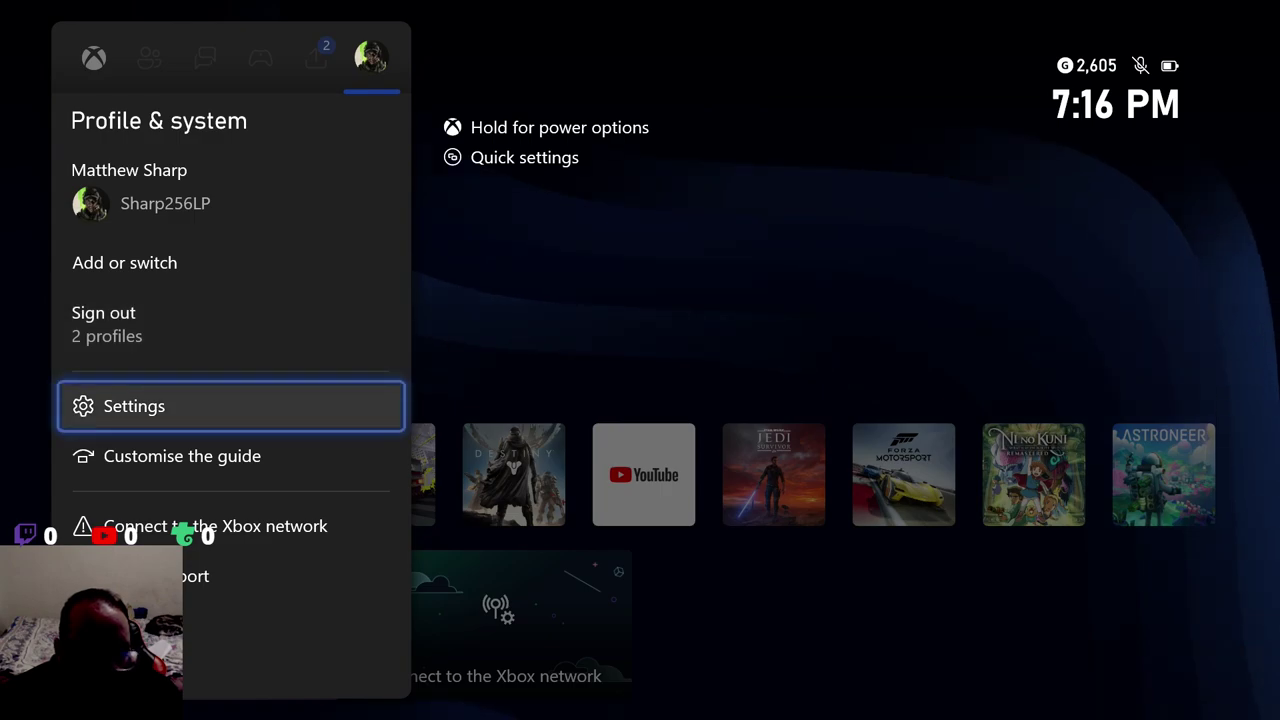
{"action": "key", "text": "Up"}
{"action": "key", "text": "Up"}
{"action": "key", "text": "Return"}
{"action": "key", "text": "Down"}
{"action": "key", "text": "Return"}
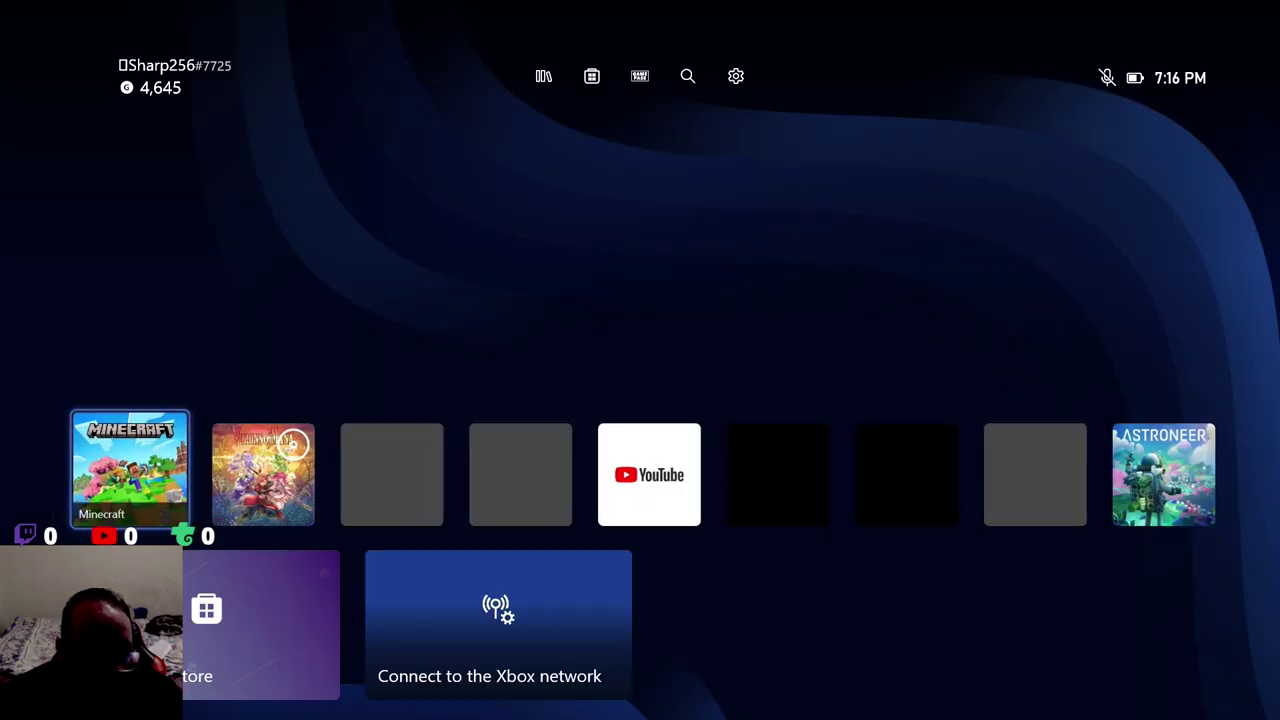
Open Settings > Account > Subscriptions, which brings up the You're offline prompt.
{"action": "key", "text": "super"}
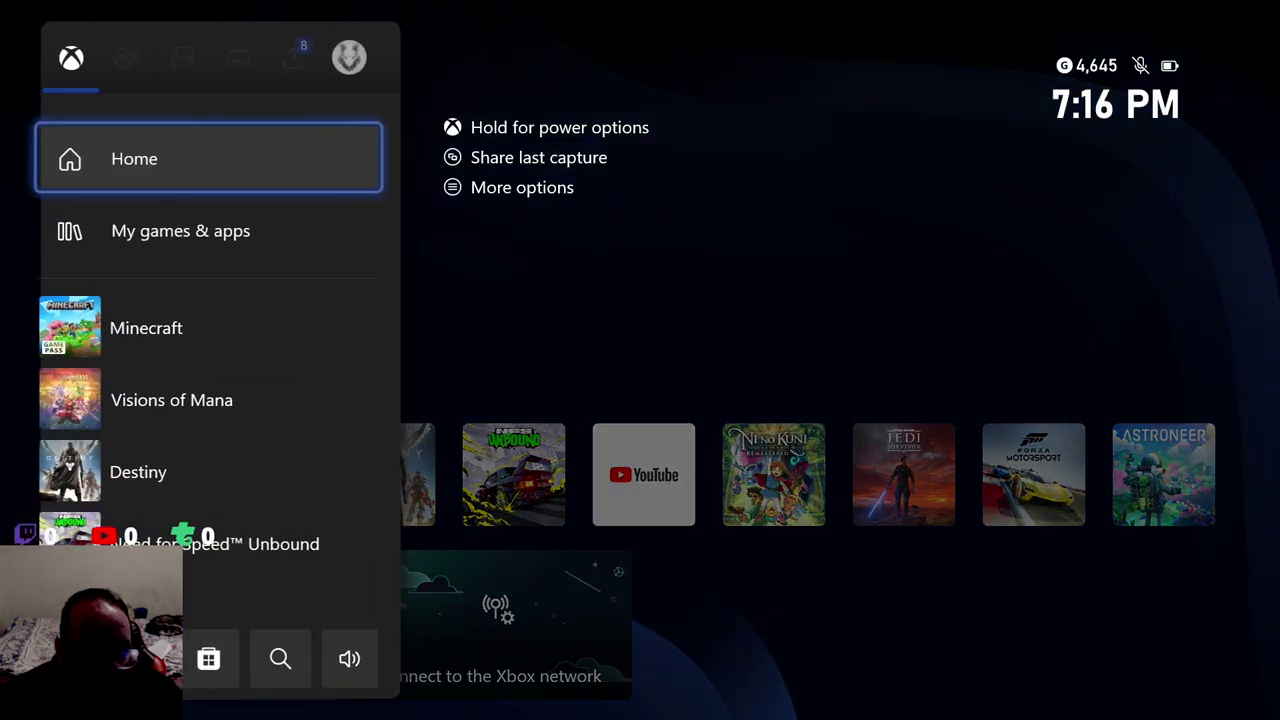
{"action": "key", "text": "Left"}
{"action": "key", "text": "Down"}
{"action": "key", "text": "Down"}
{"action": "key", "text": "Down"}
{"action": "key", "text": "Down"}
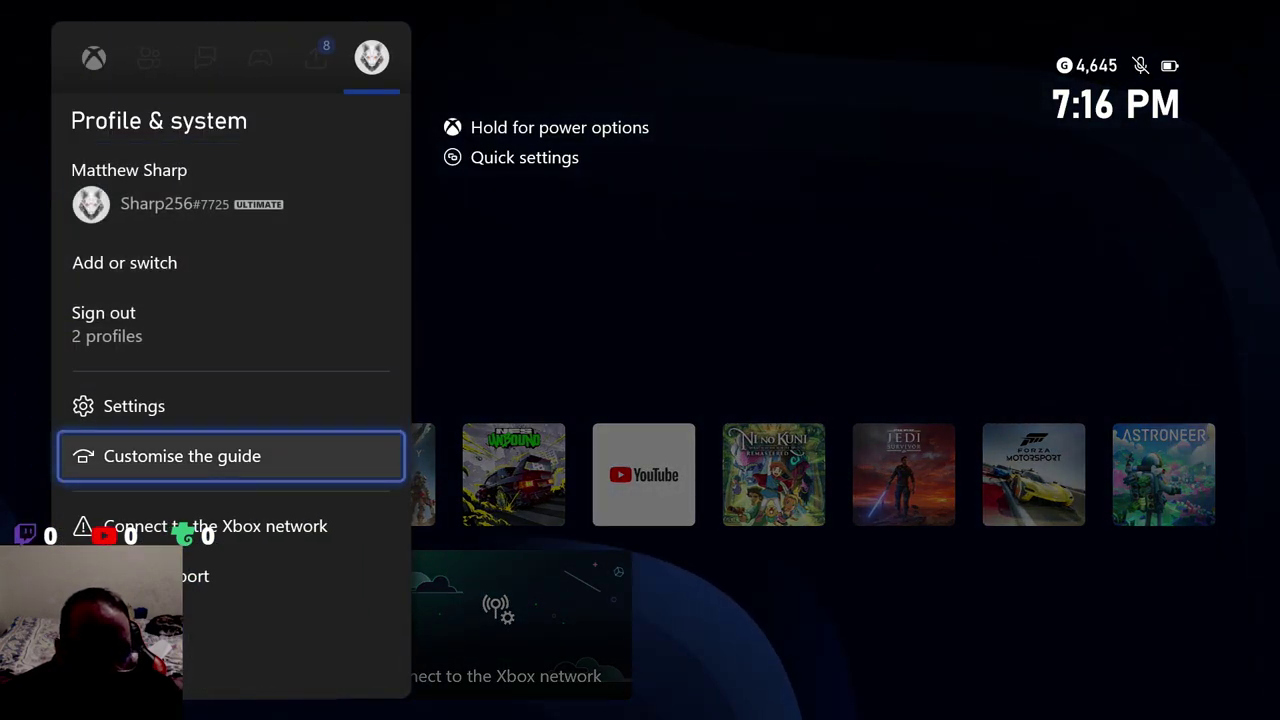
{"action": "key", "text": "Up"}
{"action": "key", "text": "Return"}
{"action": "key", "text": "Down"}
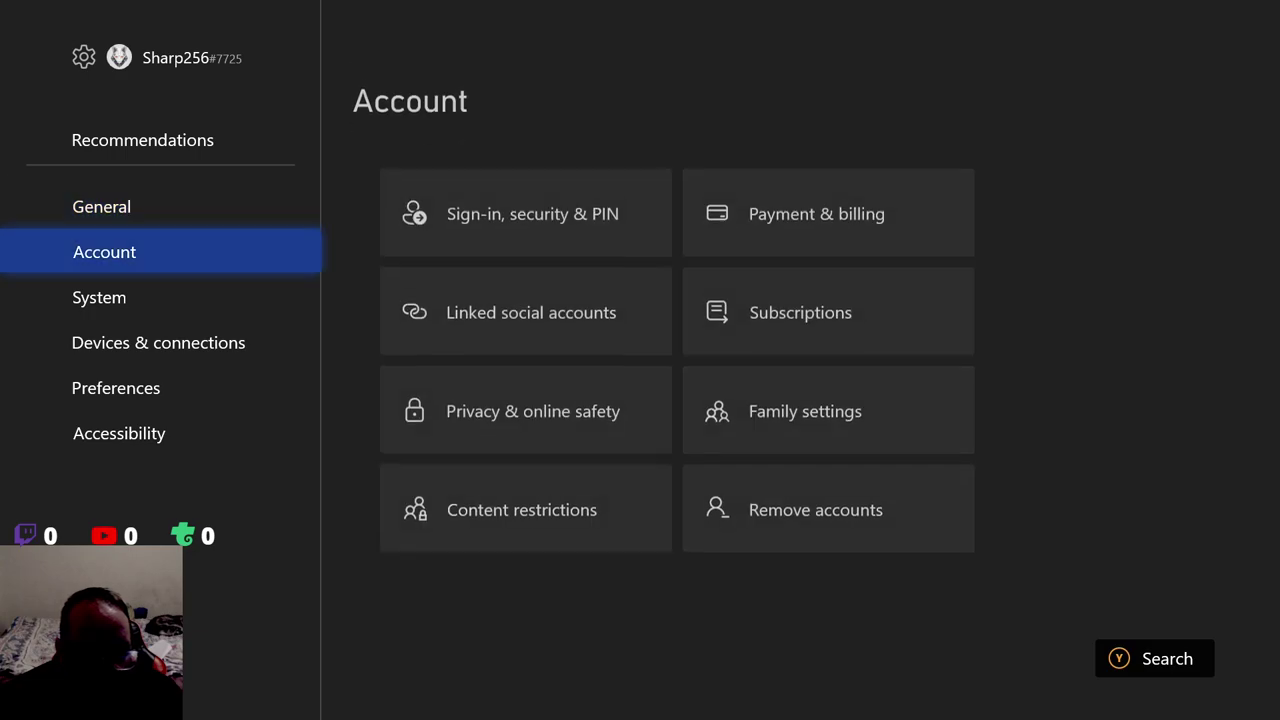
{"action": "key", "text": "Return"}
{"action": "key", "text": "Right"}
{"action": "key", "text": "Down"}
{"action": "key", "text": "Return"}
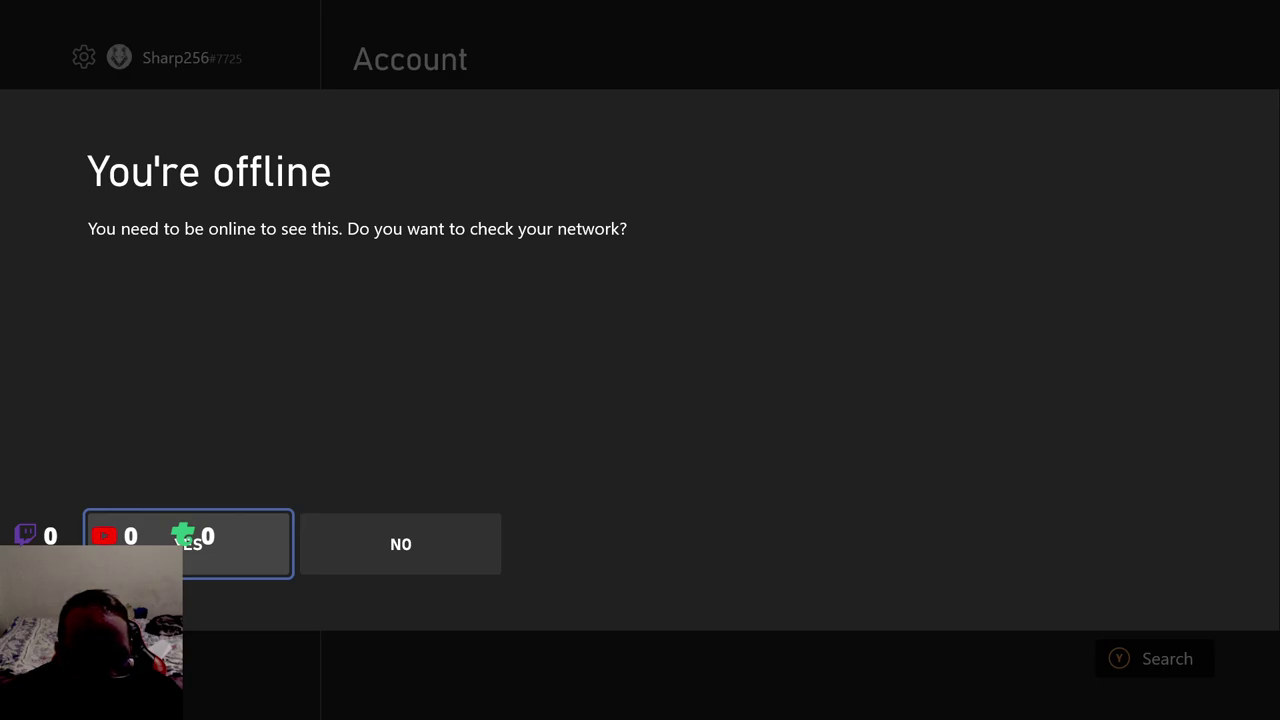
Accept the You're offline prompt and run Test network connection on the Network page.
{"action": "key", "text": "Return"}
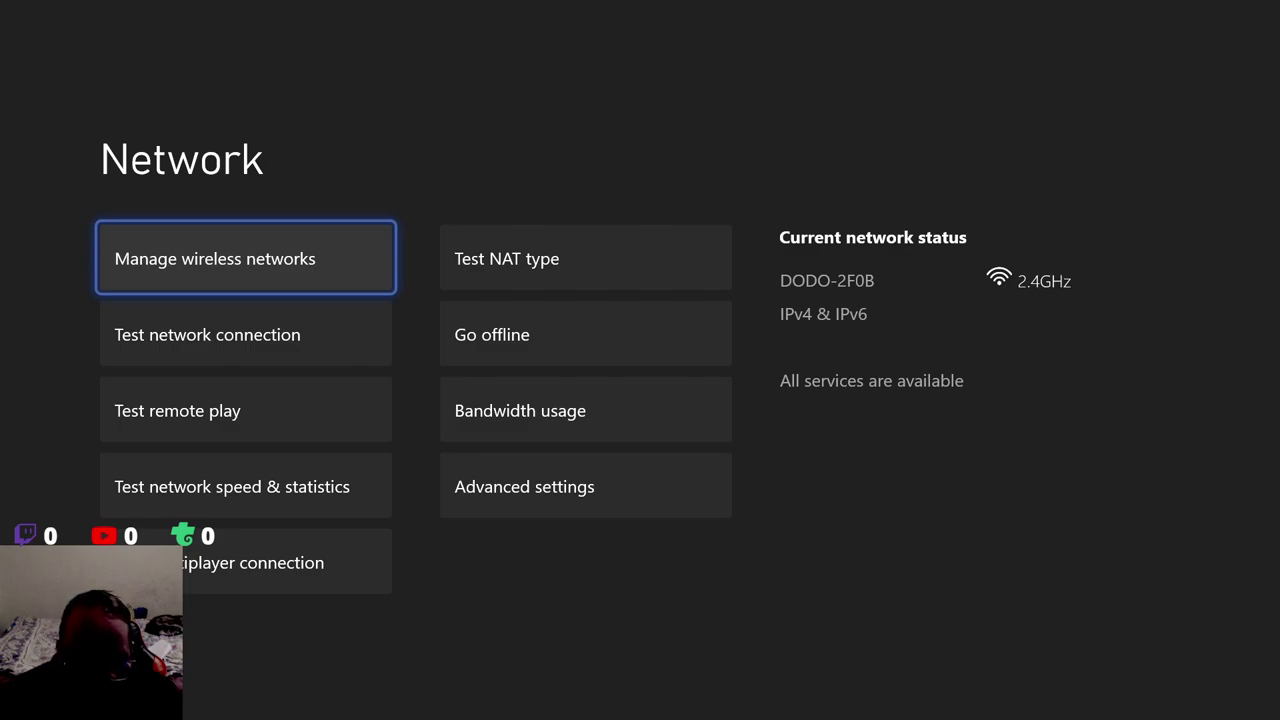
{"action": "key", "text": "Right"}
{"action": "key", "text": "Down"}
{"action": "key", "text": "Down"}
{"action": "key", "text": "Left"}
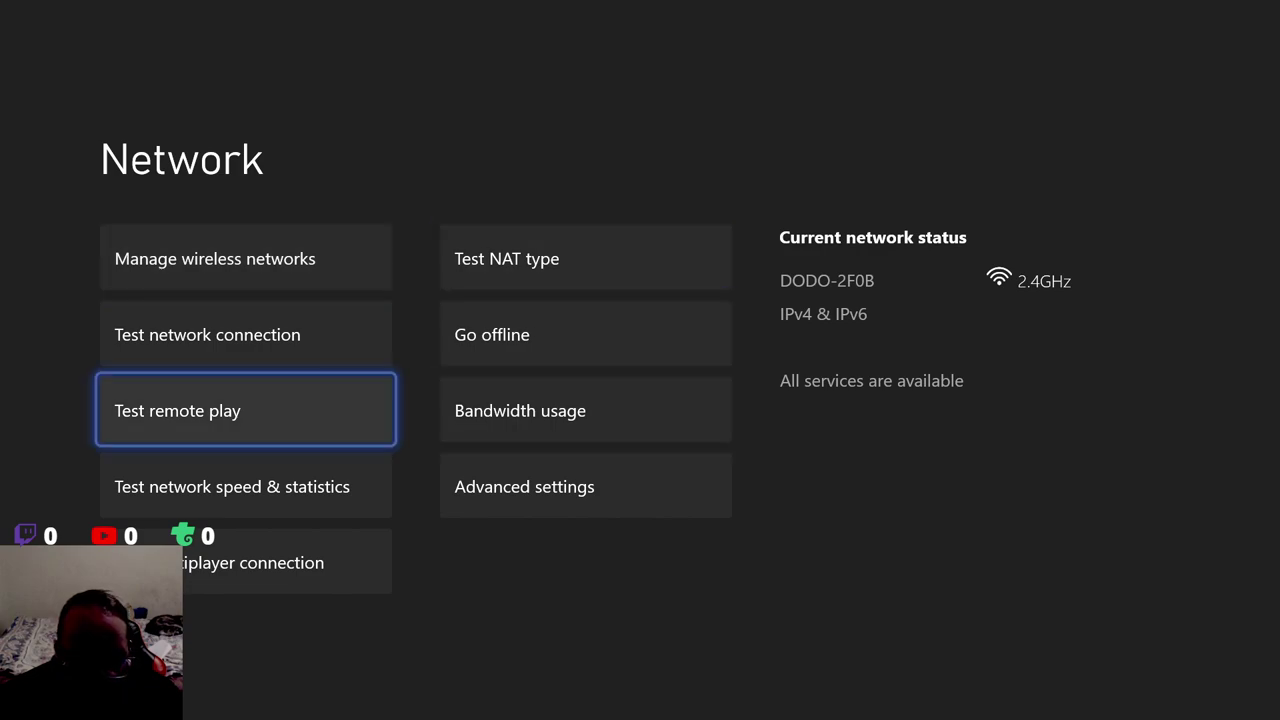
{"action": "key", "text": "Up"}
{"action": "key", "text": "Up"}
{"action": "key", "text": "Down"}
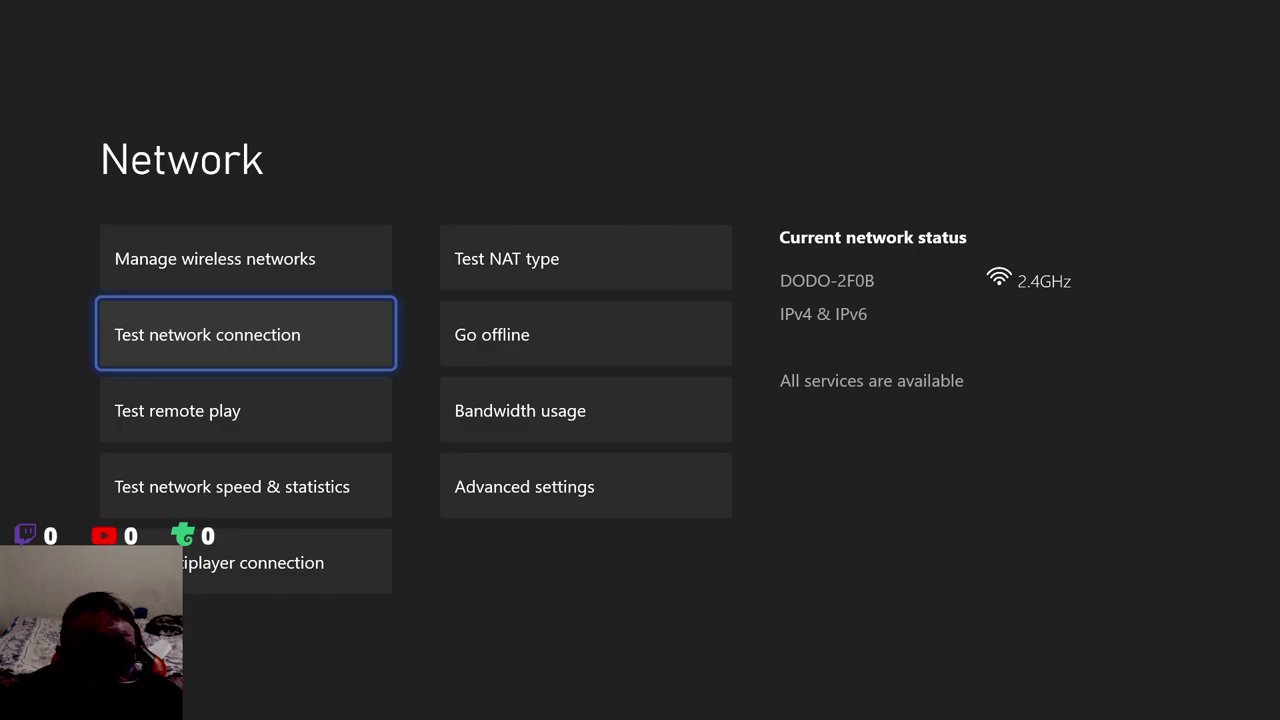
{"action": "key", "text": "Return"}
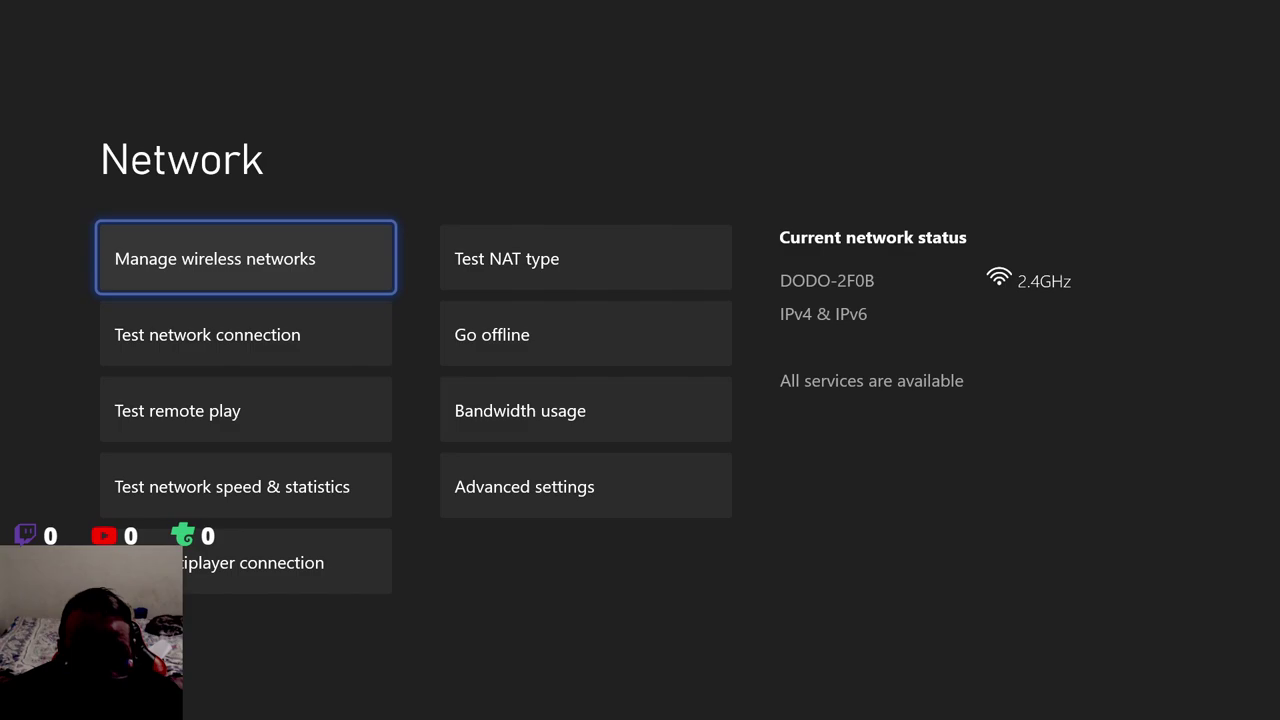
Run Test multiplayer connection from the Network page; it fails with Can't finish multiplayer tests.
{"action": "key", "text": "Right"}
{"action": "key", "text": "Left"}
{"action": "key", "text": "Down"}
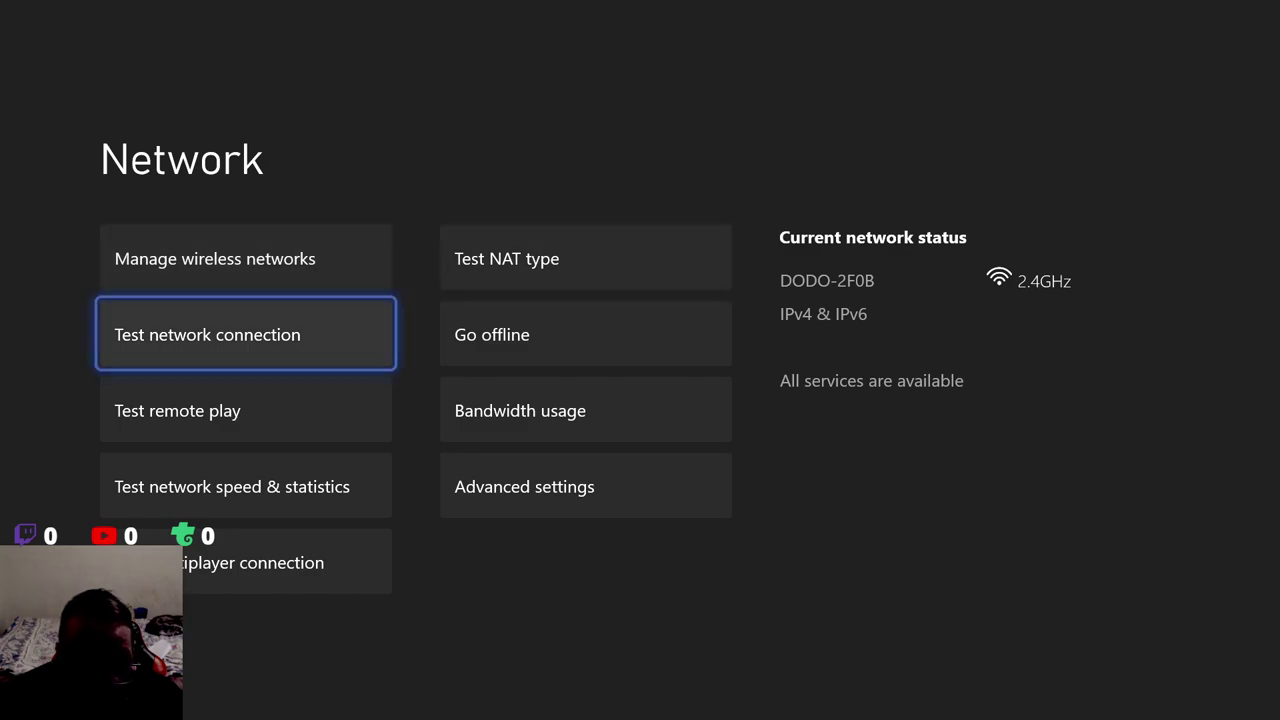
{"action": "key", "text": "Down"}
{"action": "key", "text": "Down"}
{"action": "key", "text": "Down"}
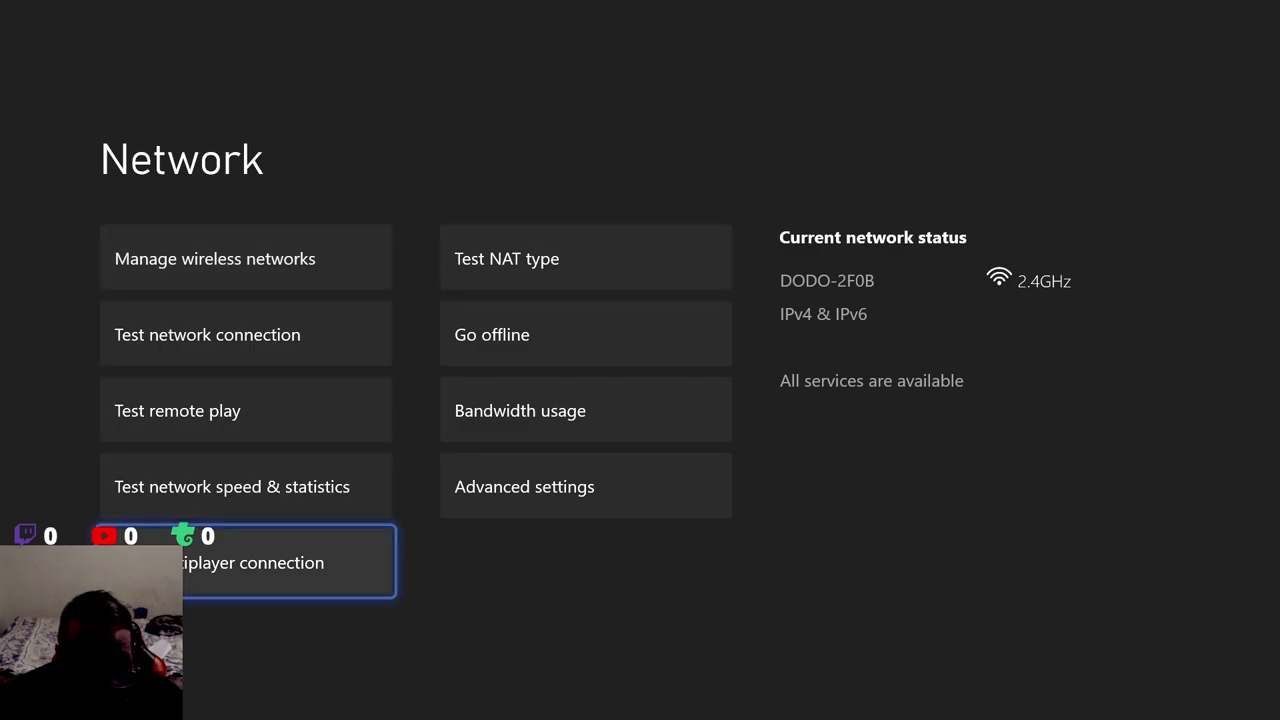
{"action": "key", "text": "Return"}
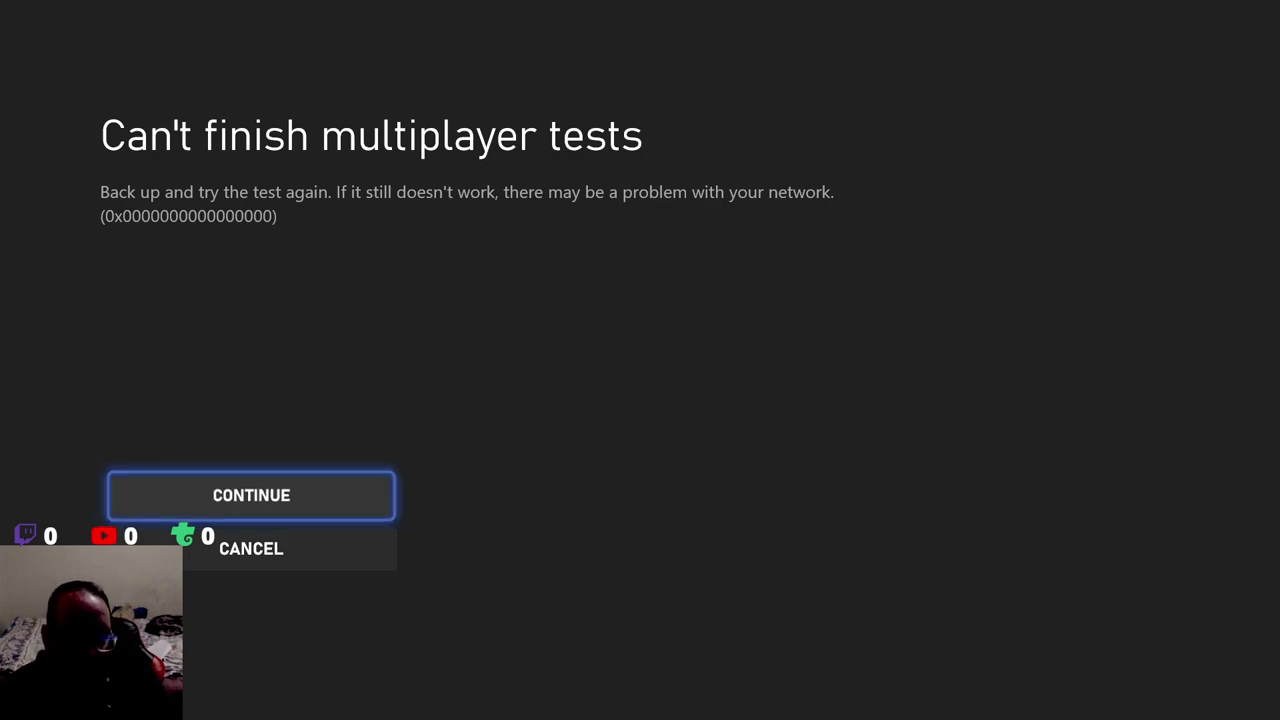
Continue past the error and back out to the Network page, now showing NAT type Open.
{"action": "key", "text": "Return"}
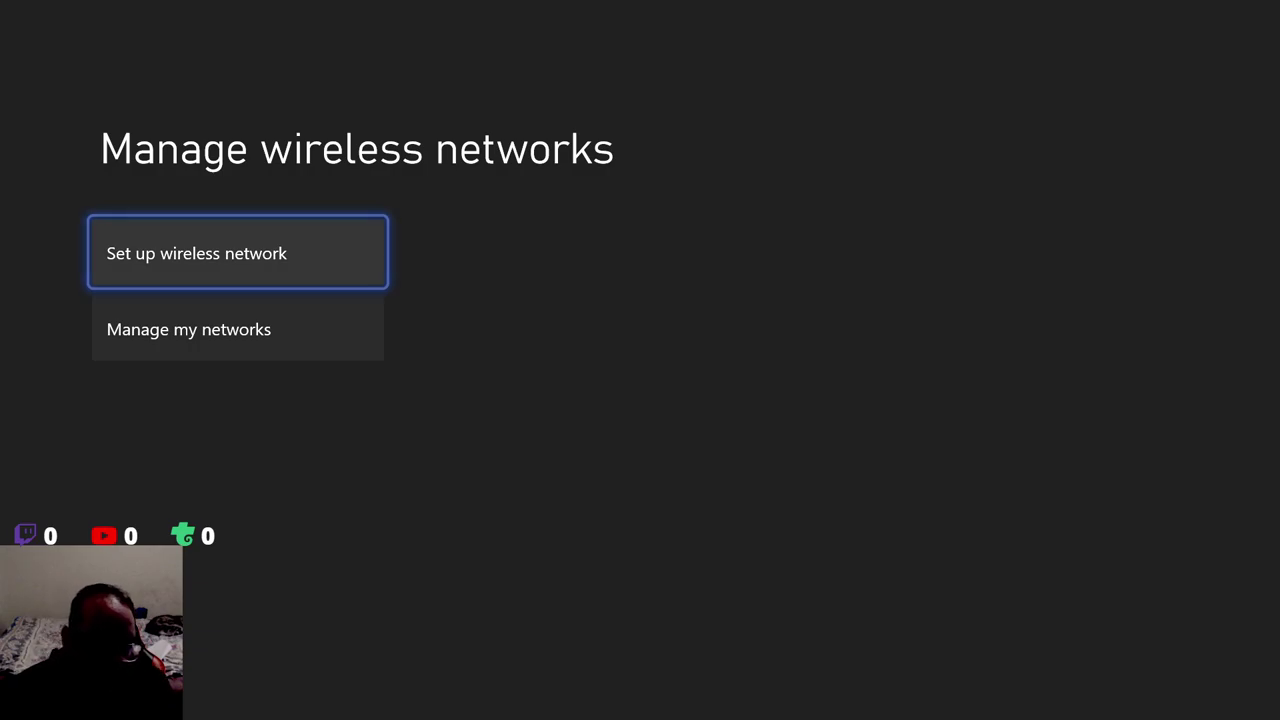
{"action": "key", "text": "Escape"}
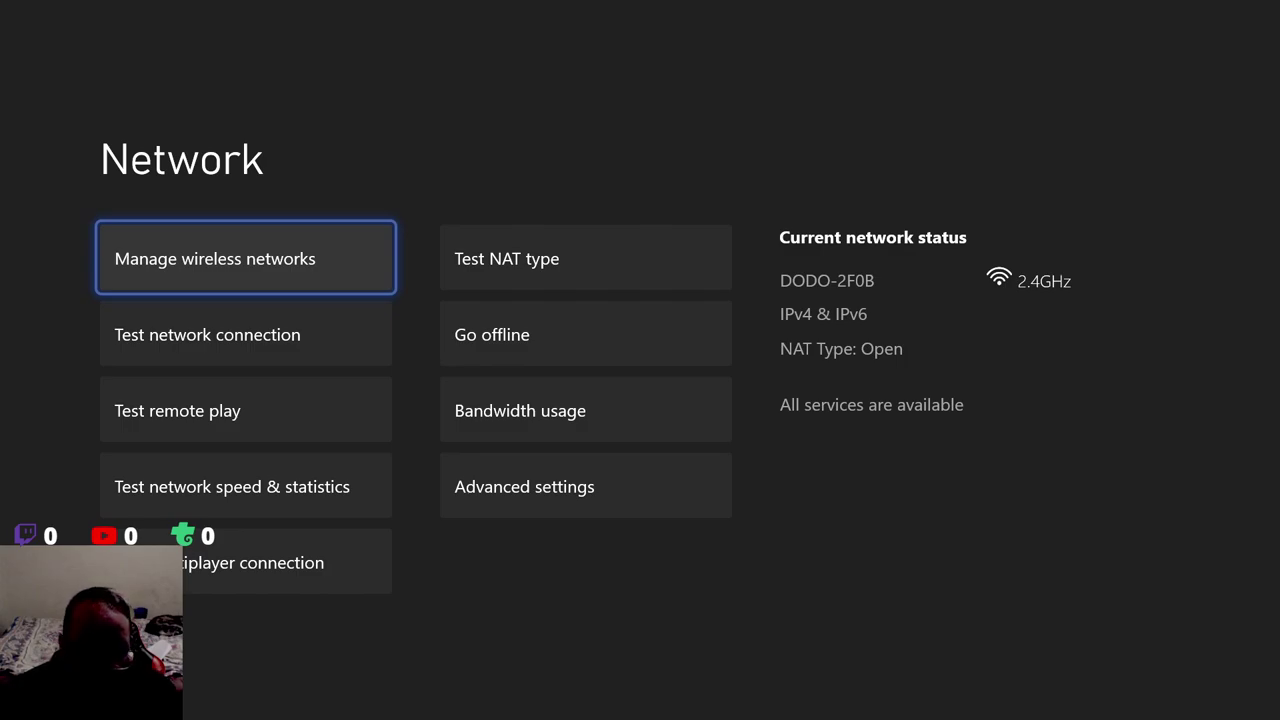
{"action": "key", "text": "Down"}
{"action": "key", "text": "Down"}
{"action": "key", "text": "Up"}
{"action": "key", "text": "Down"}
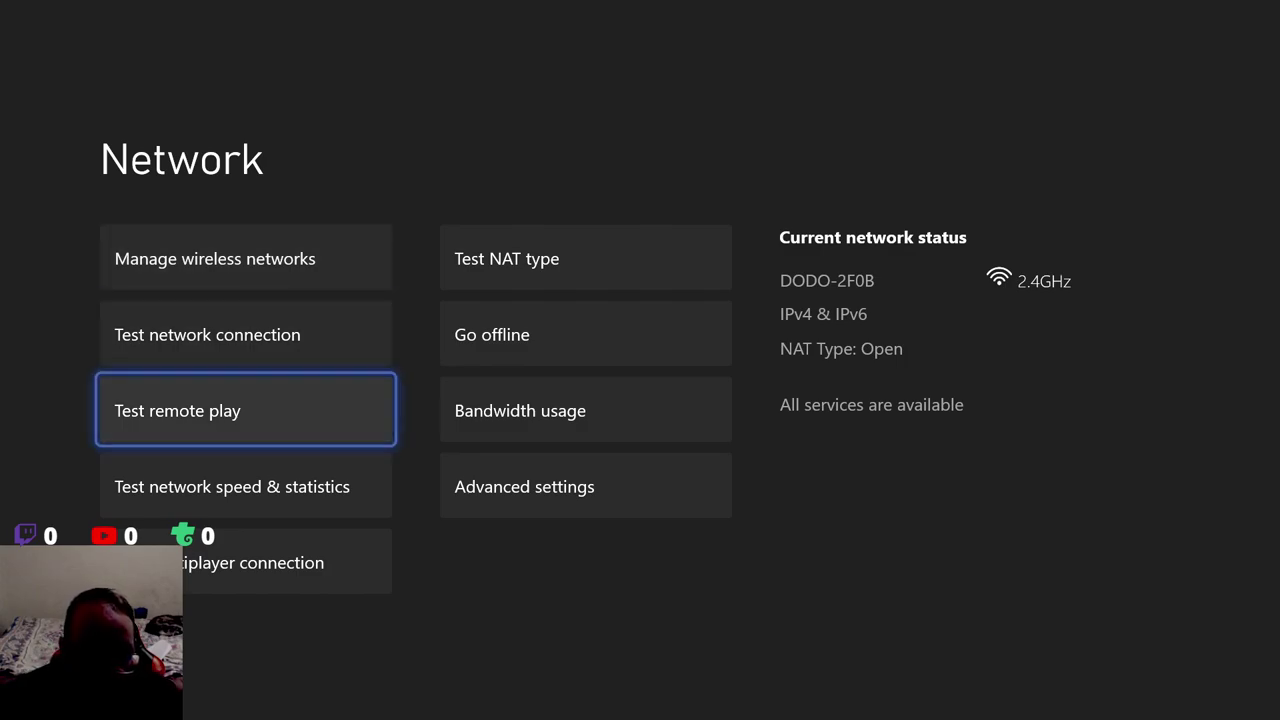
{"action": "key", "text": "Down"}
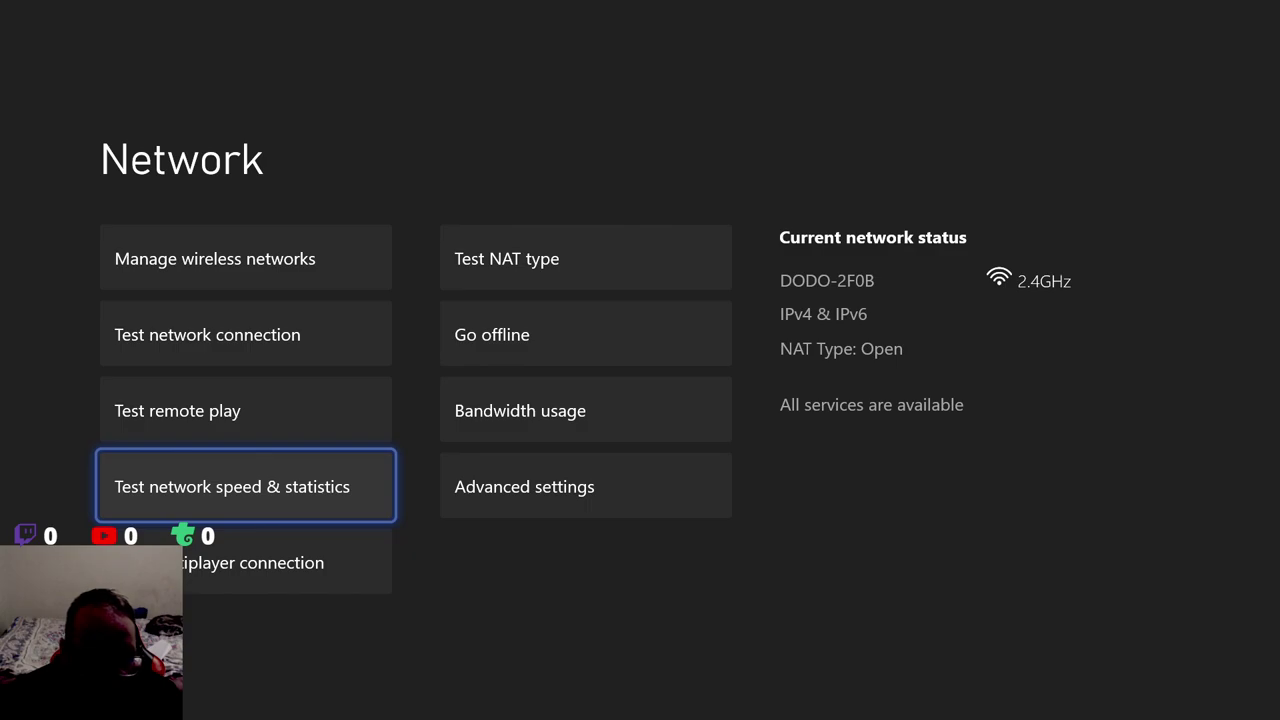
{"action": "key", "text": "Down"}
{"action": "key", "text": "Up"}
Highlight Test multiplayer connection and rerun it; it again can't finish.
{"action": "key", "text": "Down"}
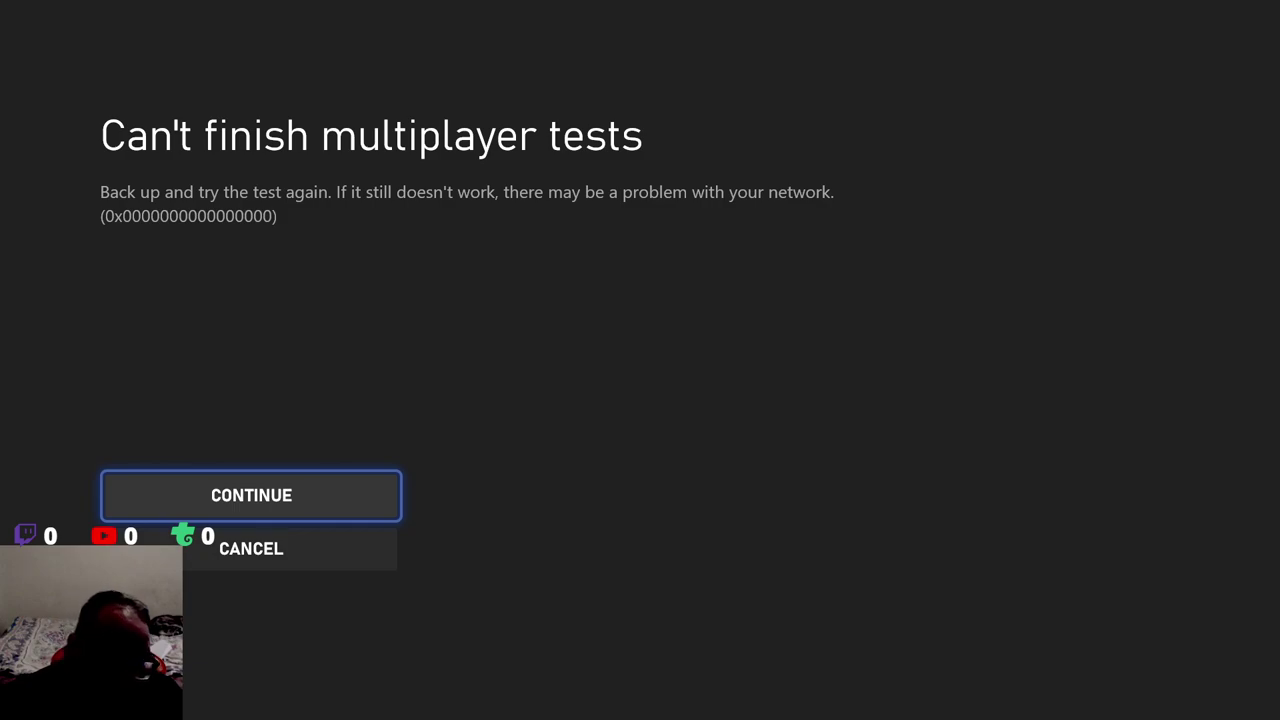
Continue past the multiplayer test error and back out through Settings to General.
{"action": "key", "text": "Return"}
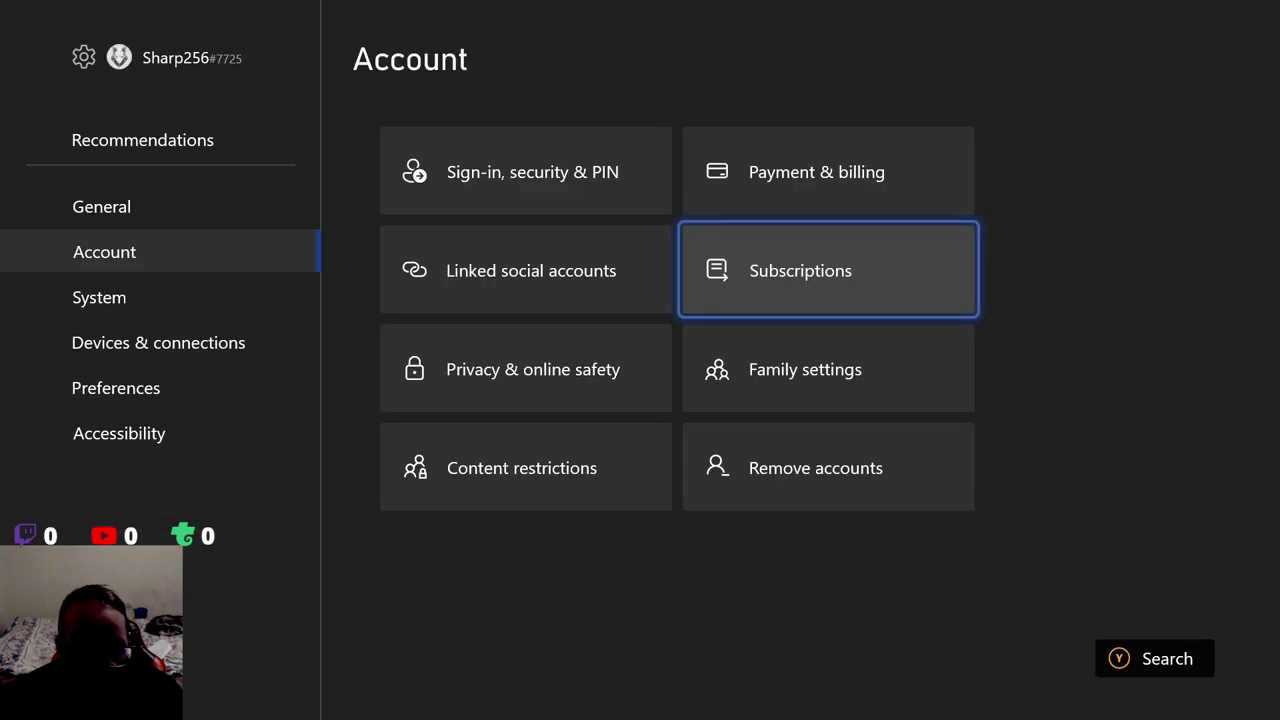
{"action": "key", "text": "Left"}
{"action": "key", "text": "Left"}
{"action": "key", "text": "Right"}
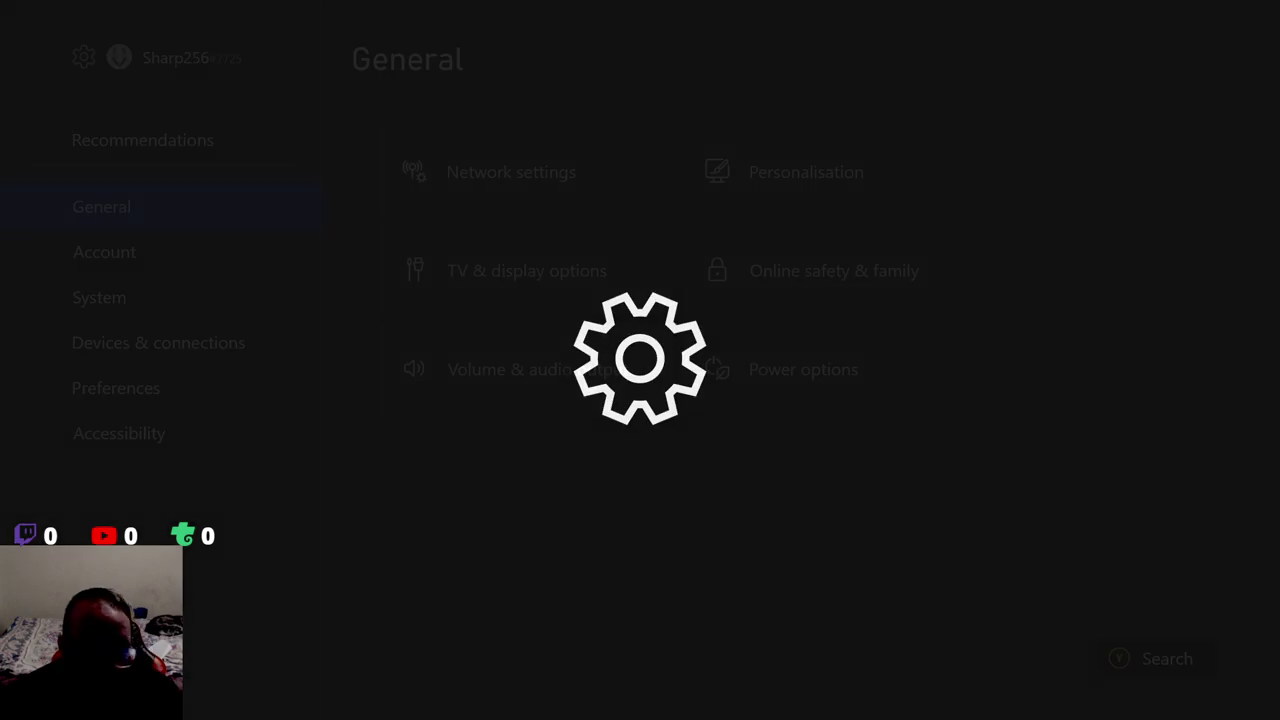
Go Home from the Guide, launch Minecraft, and cancel the purchaser sign-in error.
{"action": "key", "text": "super"}
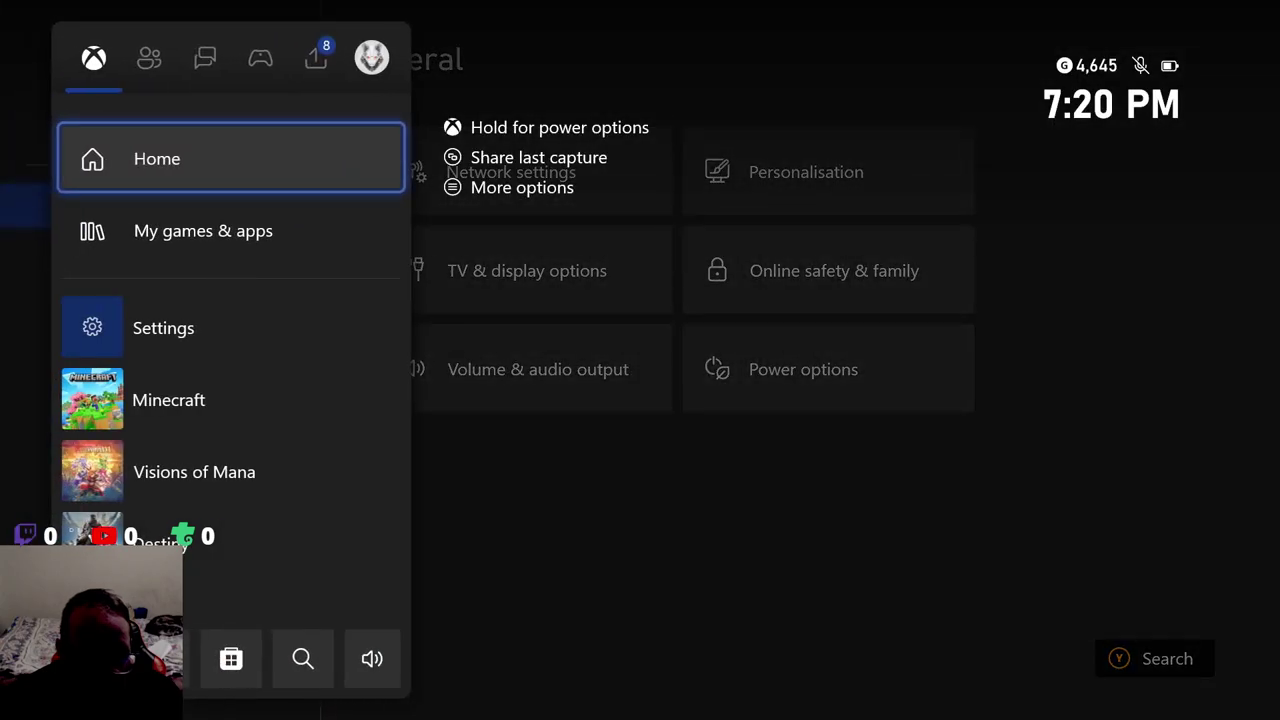
{"action": "key", "text": "Return"}
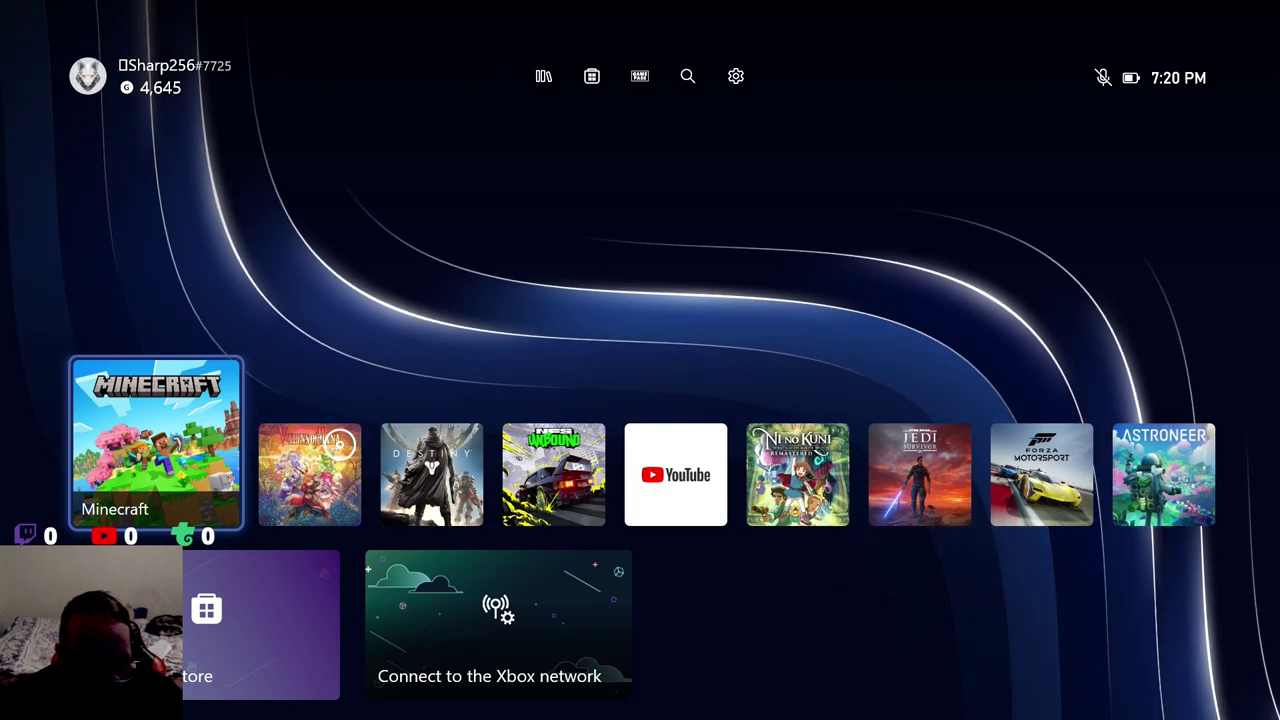
{"action": "key", "text": "Right"}
{"action": "key", "text": "Left"}
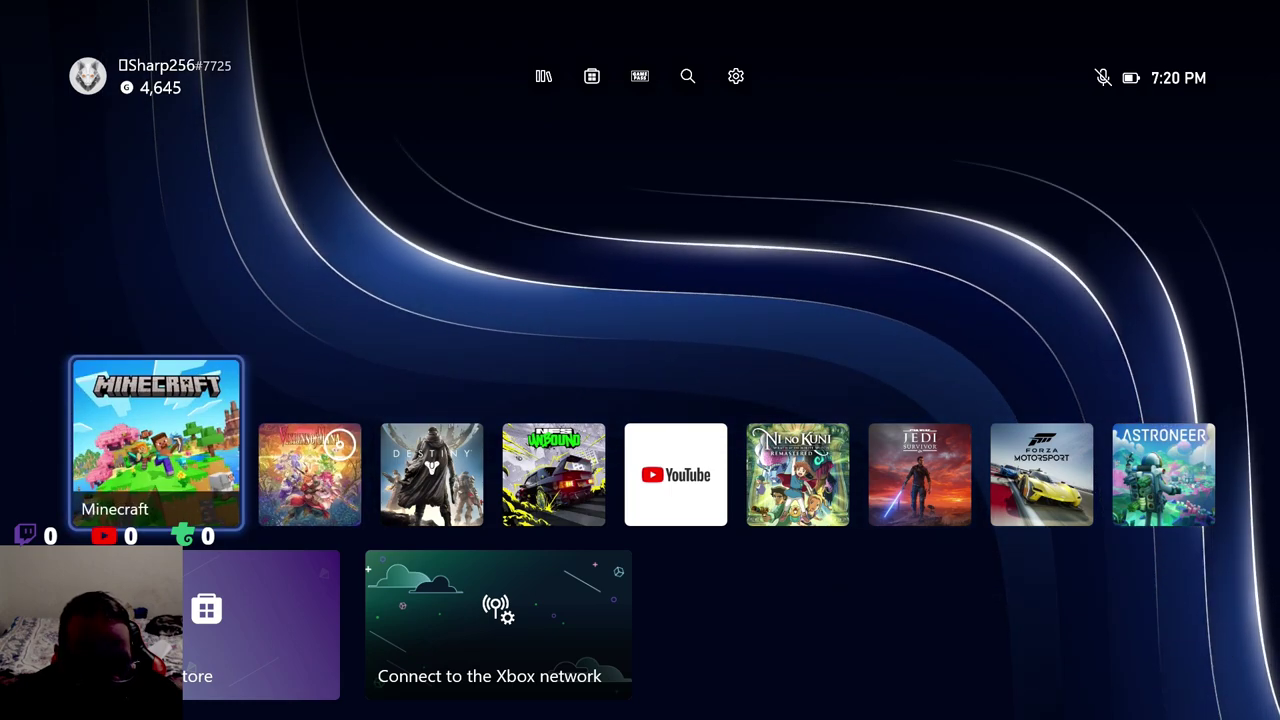
{"action": "key", "text": "Return"}
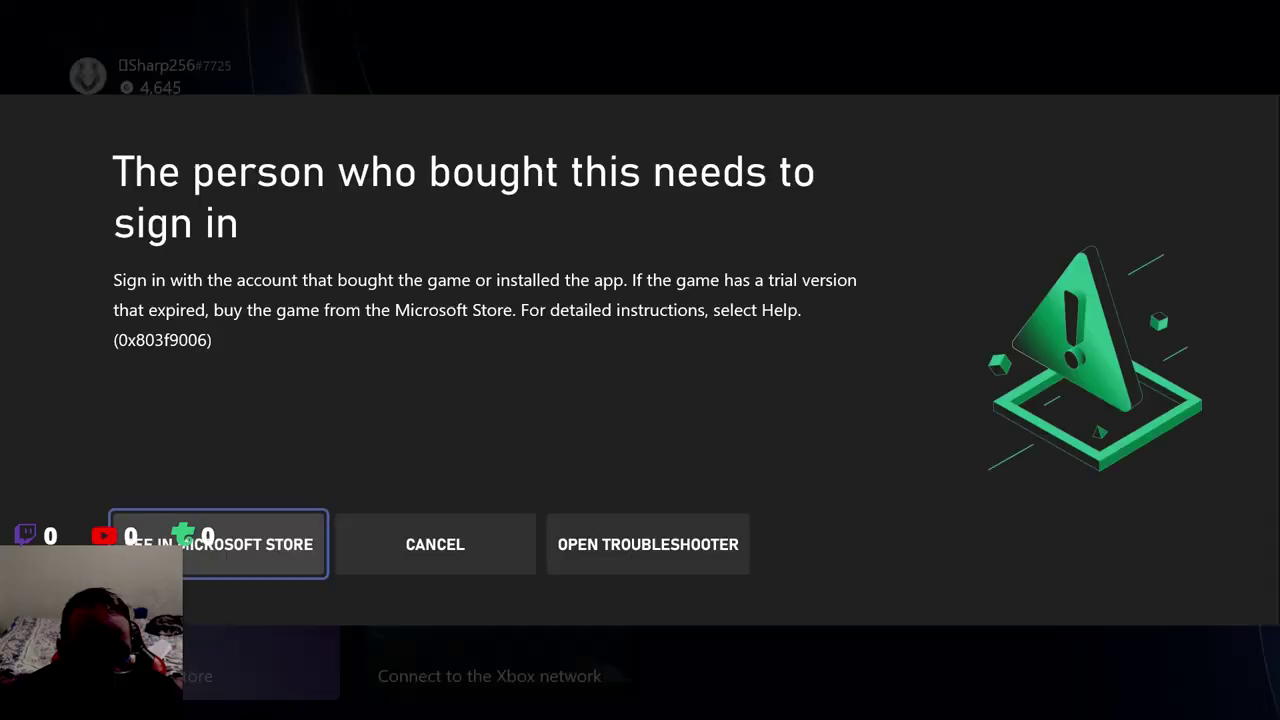
{"action": "key", "text": "Escape"}
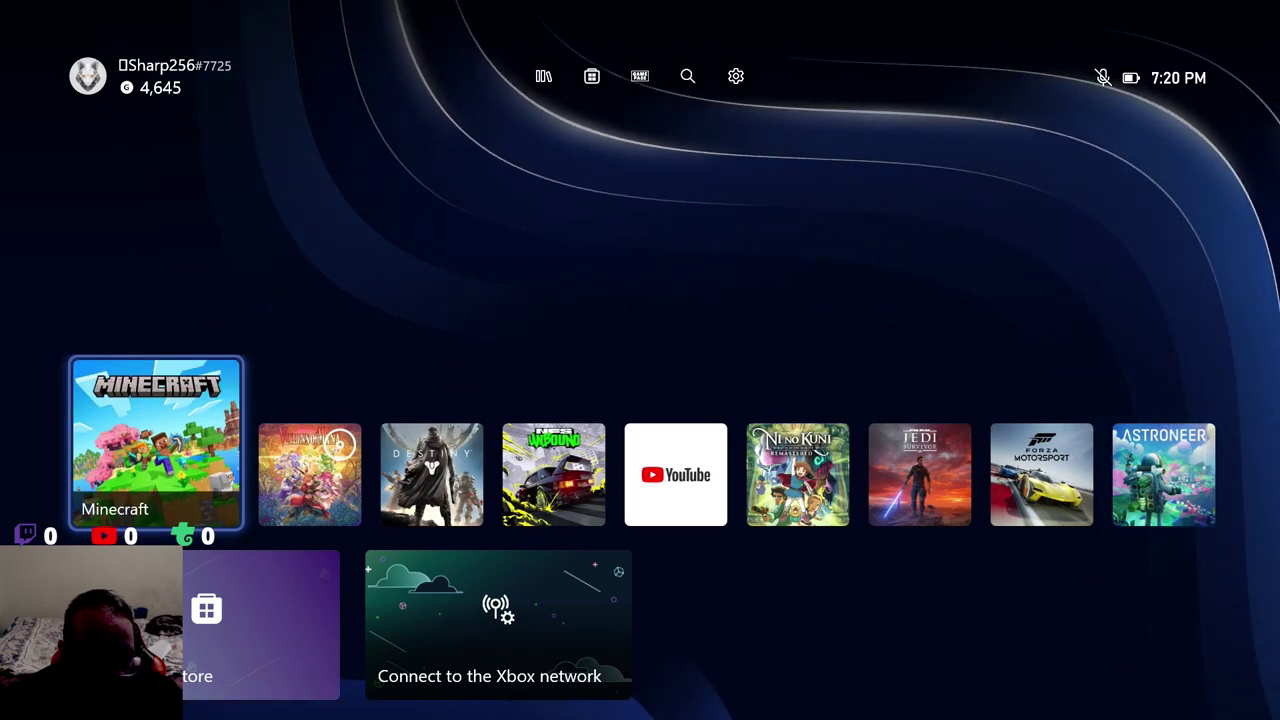
Close Minecraft's menu, move to the Visions of Mana disc tile, and start it.
{"action": "key", "text": "Menu"}
{"action": "key", "text": "Down"}
{"action": "key", "text": "Down"}
{"action": "key", "text": "Escape"}
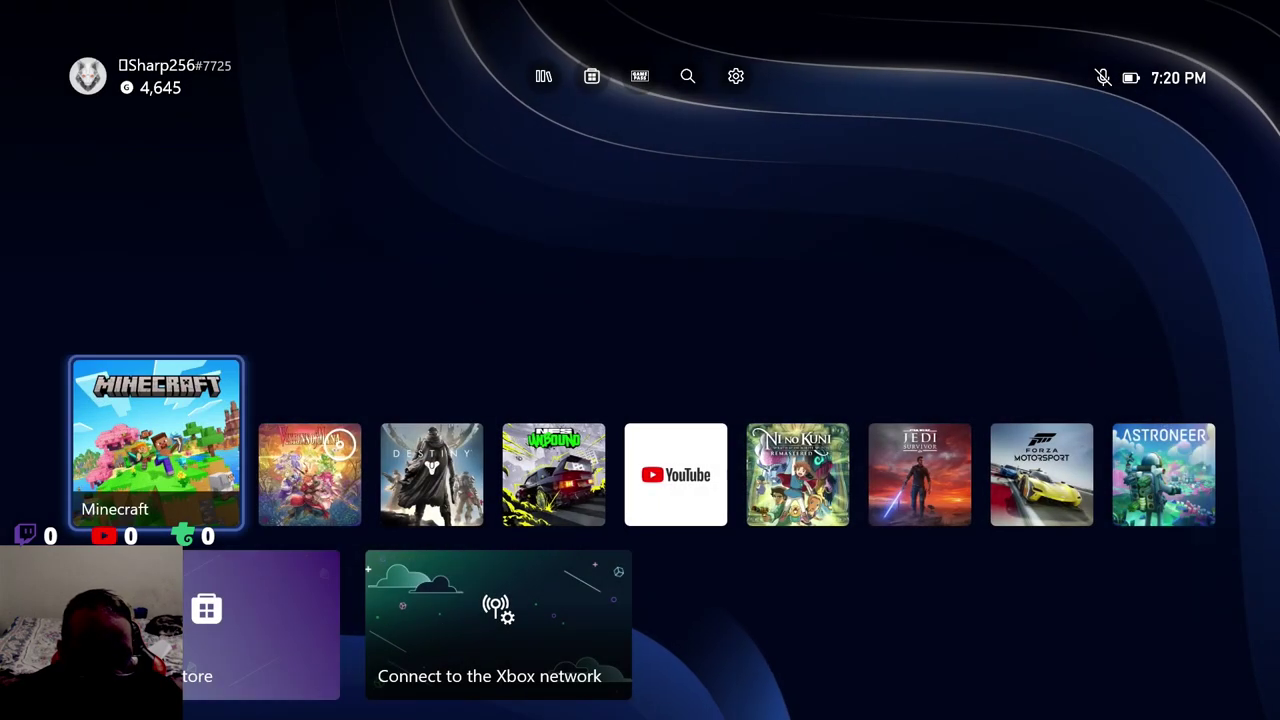
{"action": "key", "text": "Right"}
{"action": "key", "text": "Right"}
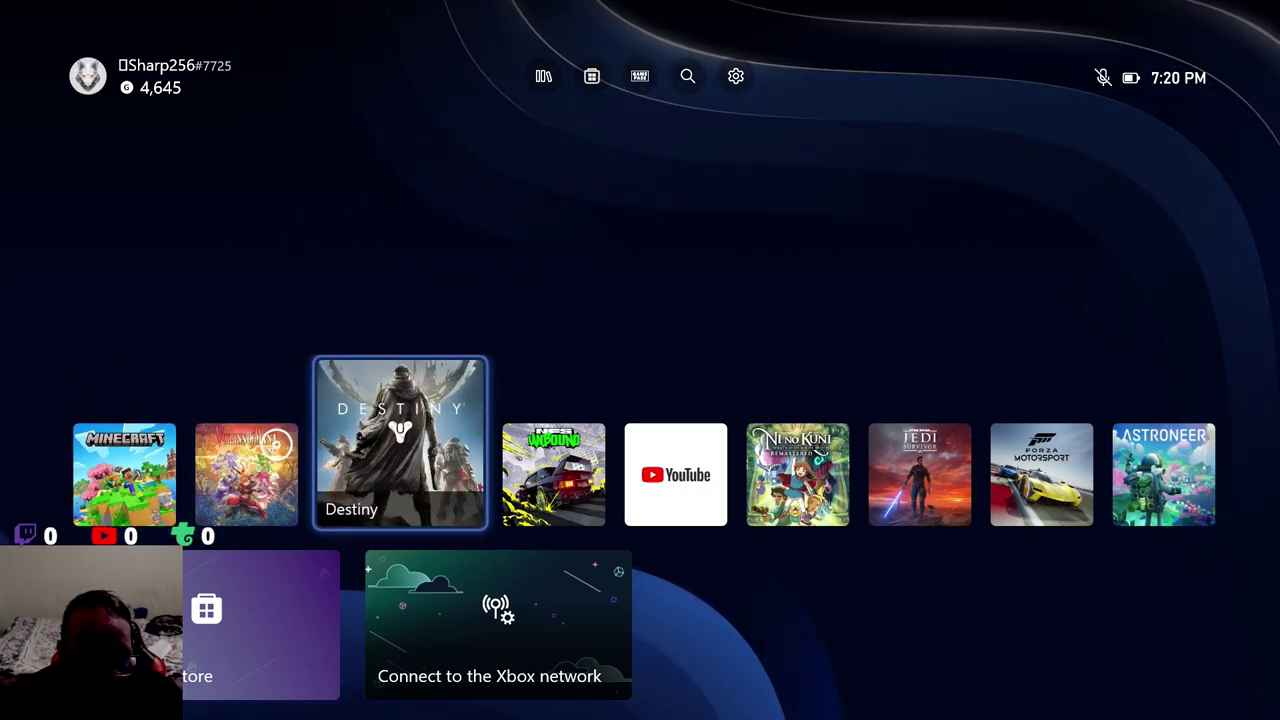
{"action": "key", "text": "Left"}
{"action": "key", "text": "Left"}
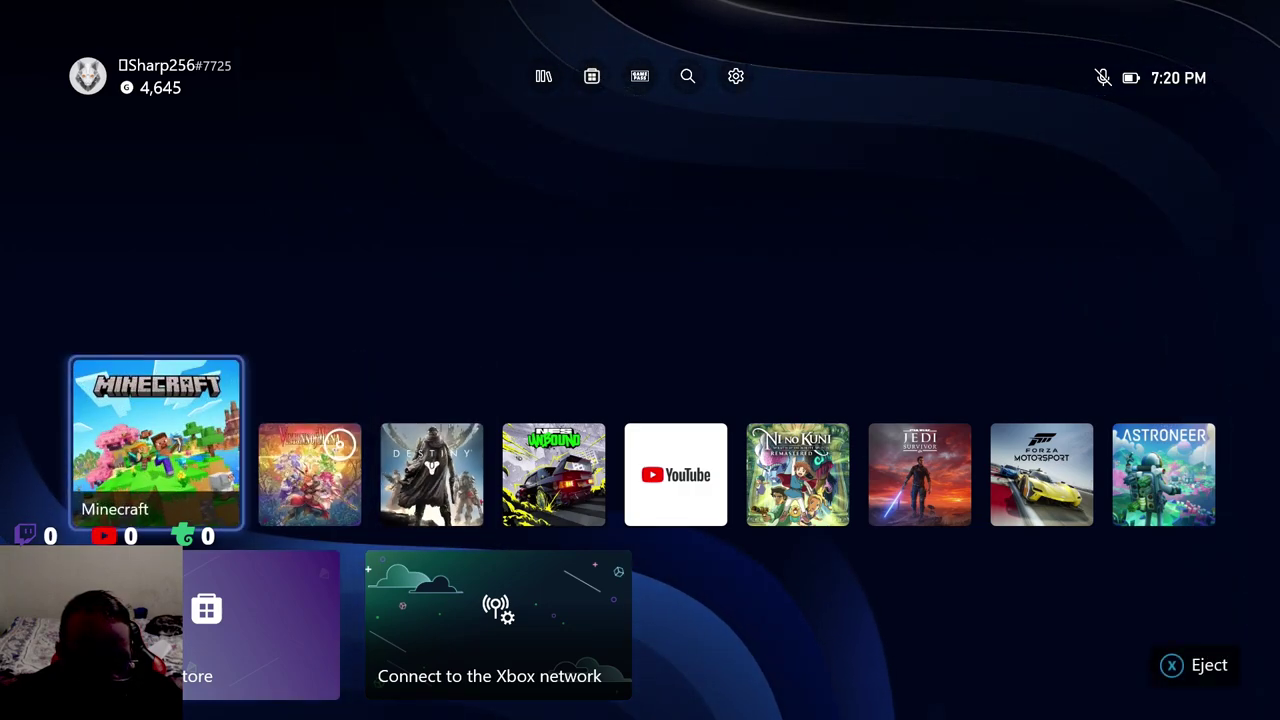
{"action": "key", "text": "Right"}
{"action": "key", "text": "Right"}
{"action": "key", "text": "Left"}
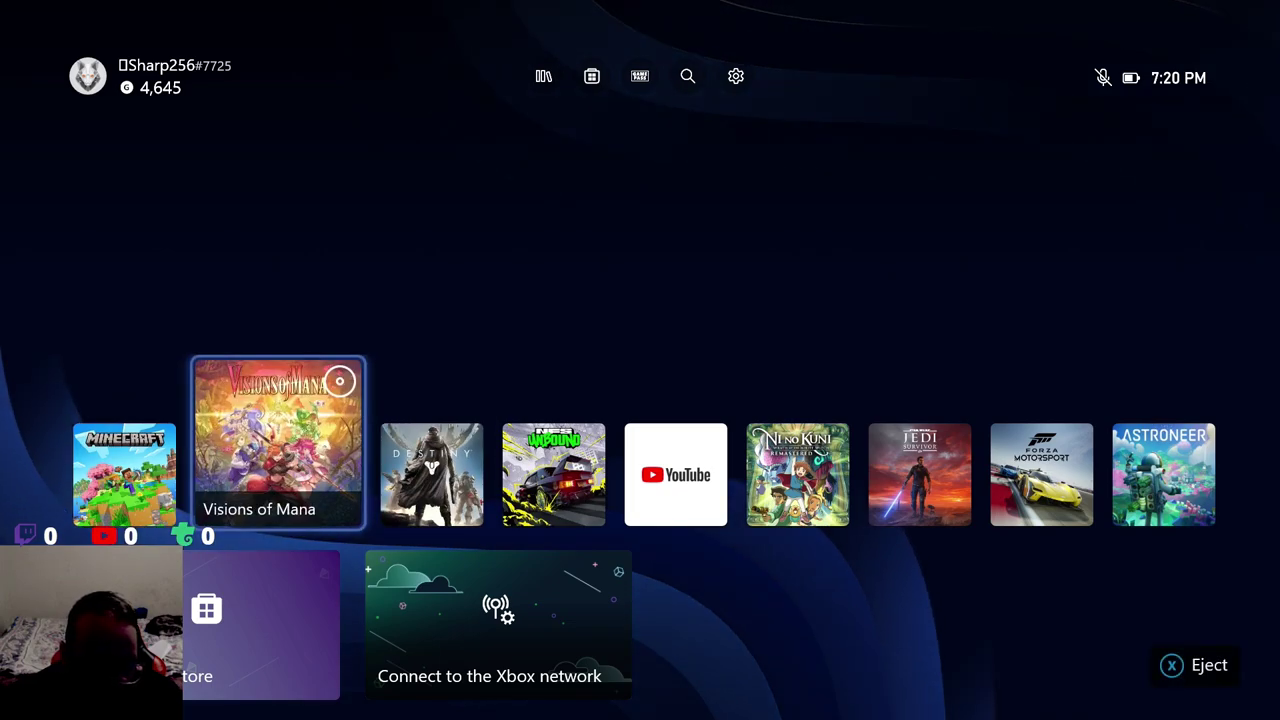
{"action": "key", "text": "Return"}
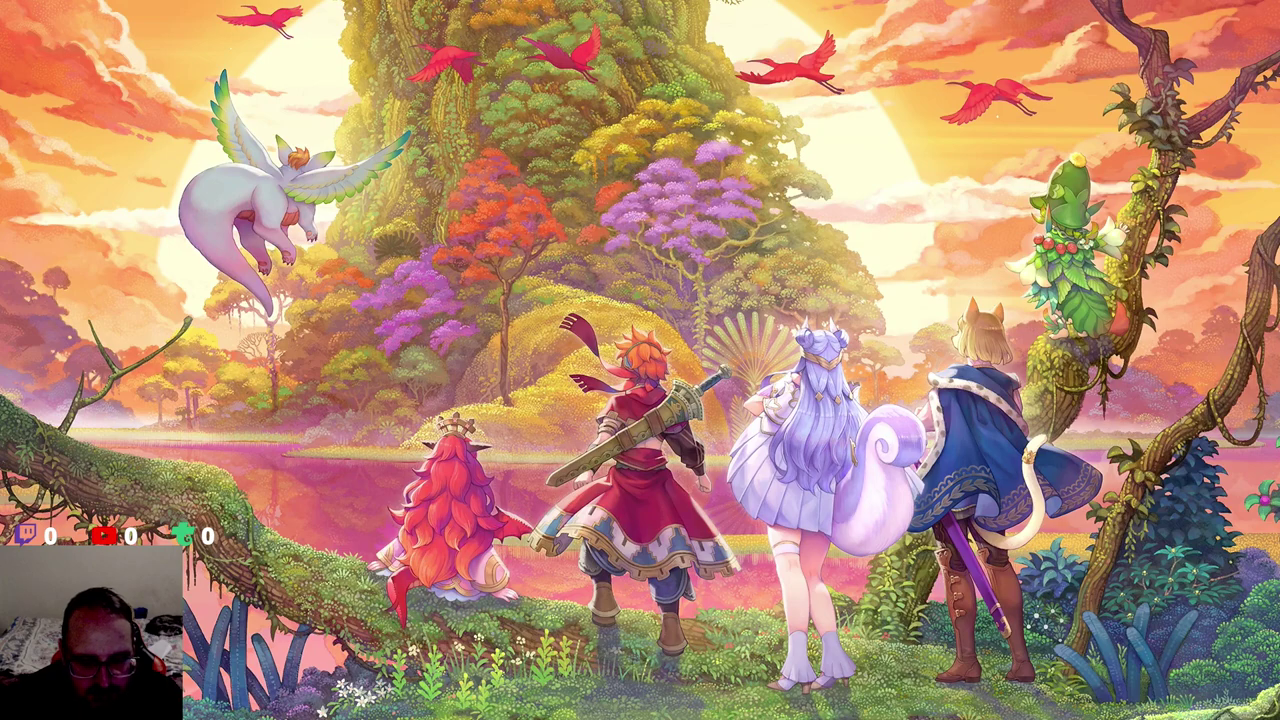
Quit Visions of Mana from the Guide's recent games list.
{"action": "key", "text": "super"}
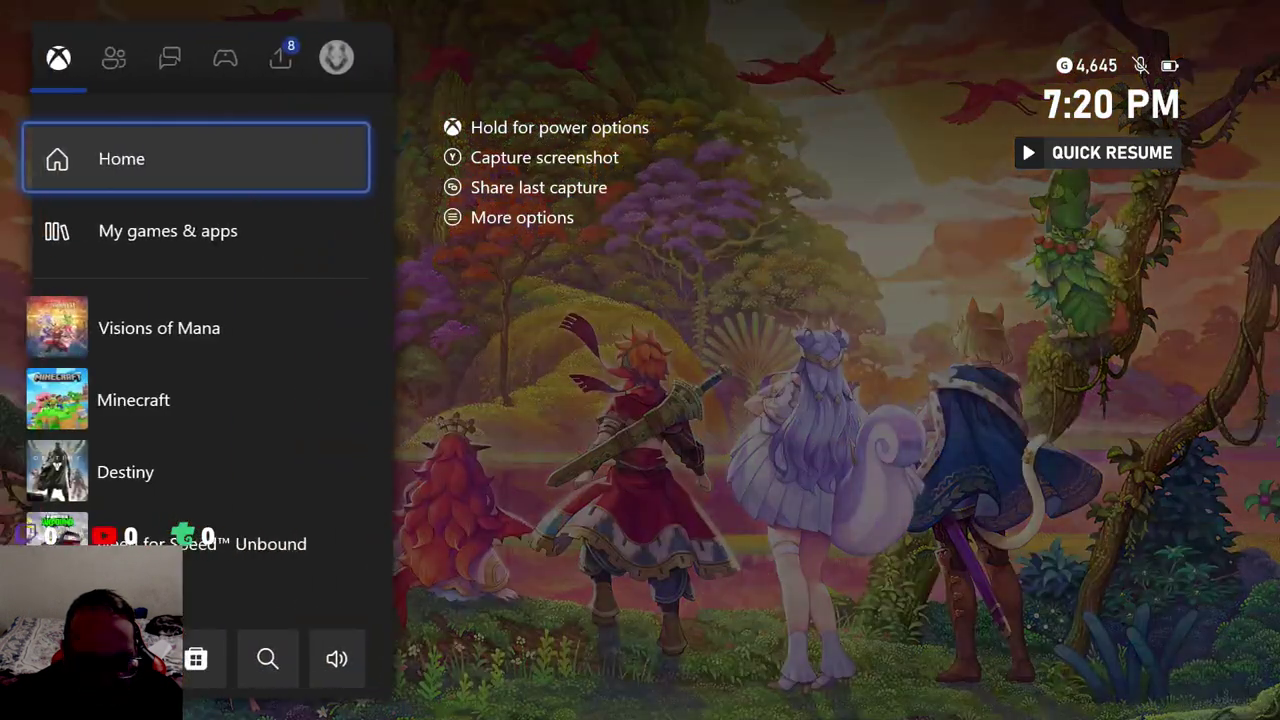
{"action": "key", "text": "Down"}
{"action": "key", "text": "Menu"}
{"action": "key", "text": "Down"}
{"action": "key", "text": "Down"}
{"action": "key", "text": "Down"}
{"action": "key", "text": "Down"}
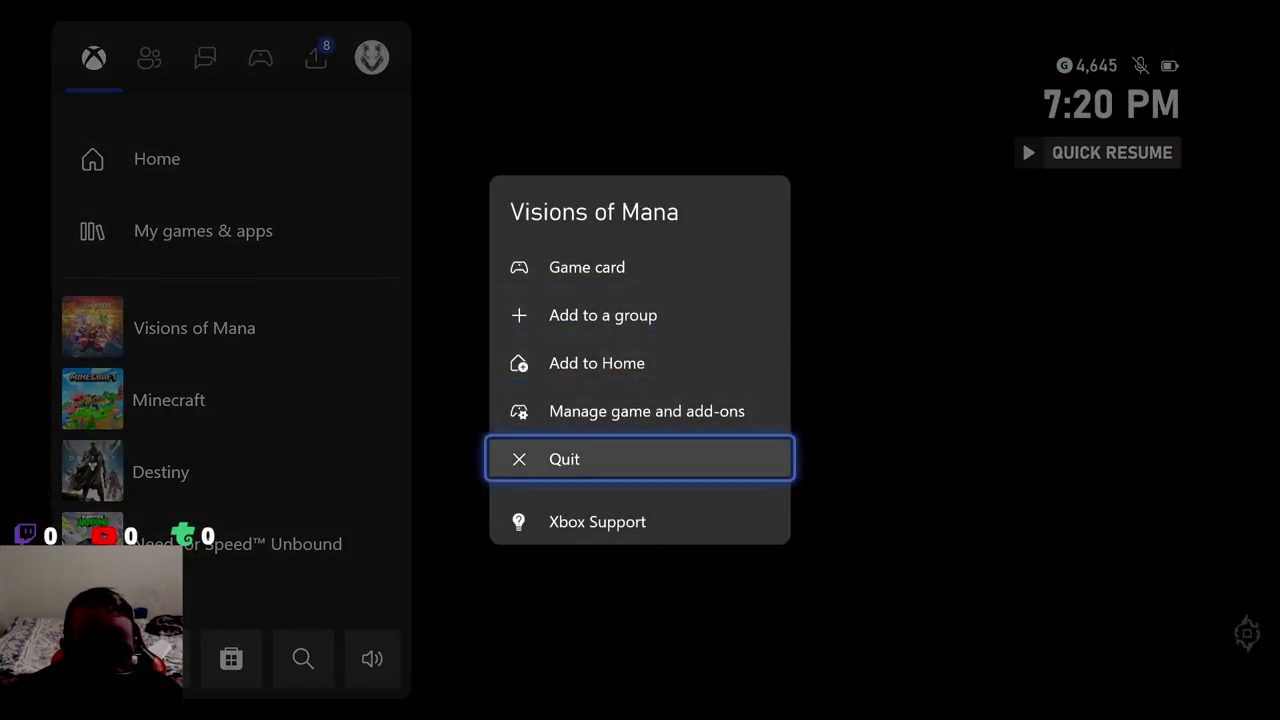
{"action": "key", "text": "Return"}
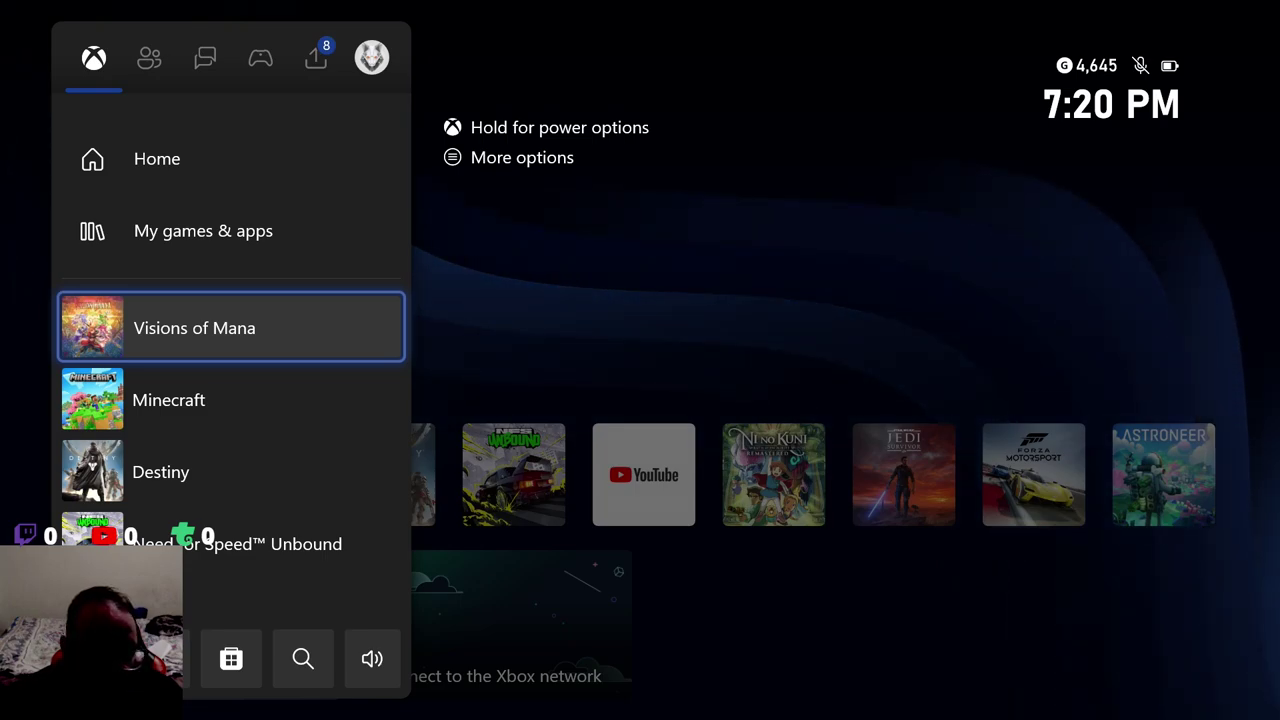
Open Minecraft's options from recent games and highlight Manage game and add-ons.
{"action": "key", "text": "Down"}
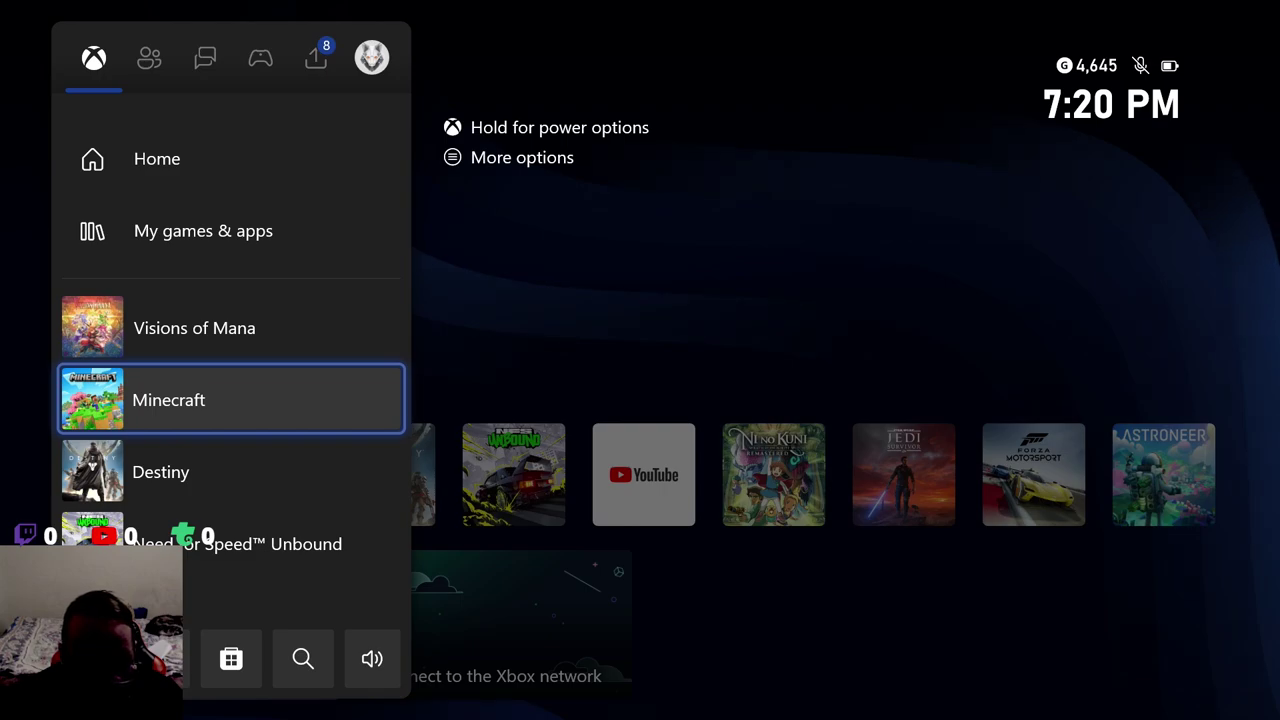
{"action": "key", "text": "Menu"}
{"action": "key", "text": "Down"}
{"action": "key", "text": "Down"}
{"action": "key", "text": "Down"}
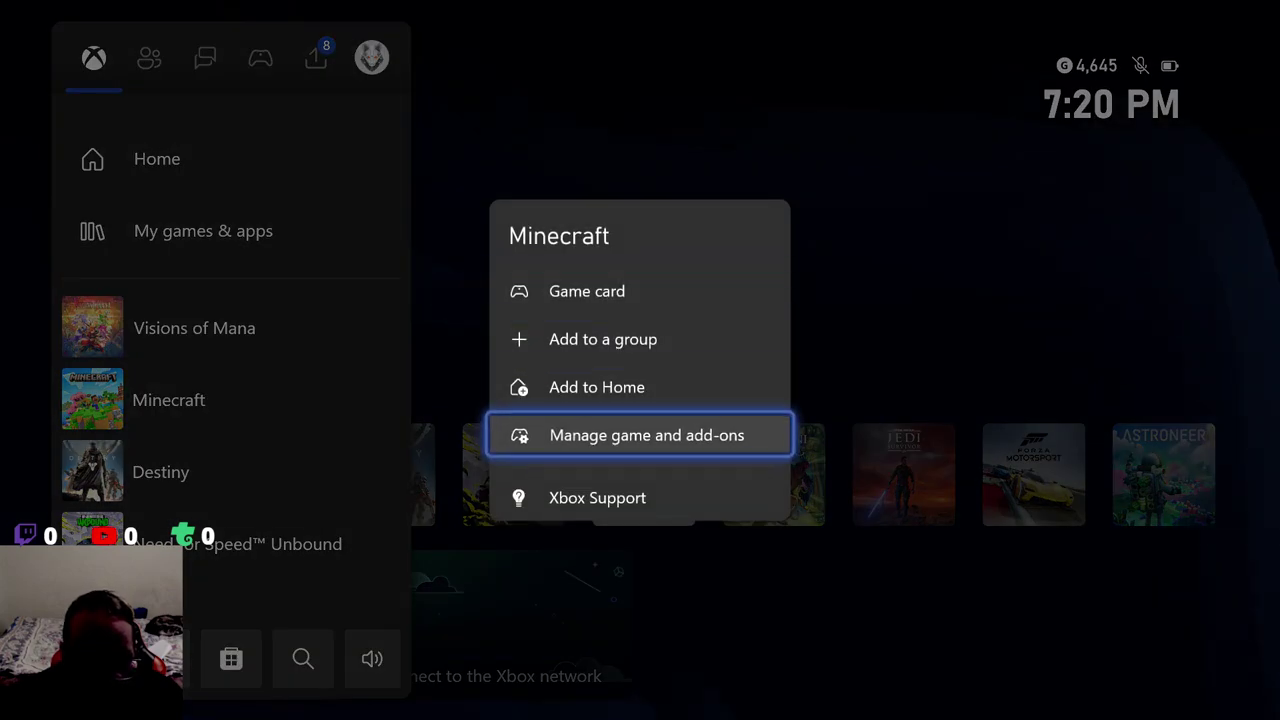
Open Minecraft's Manage game and add-ons page, hit 'Something went wrong', then back out to Home.
{"action": "key", "text": "Return"}
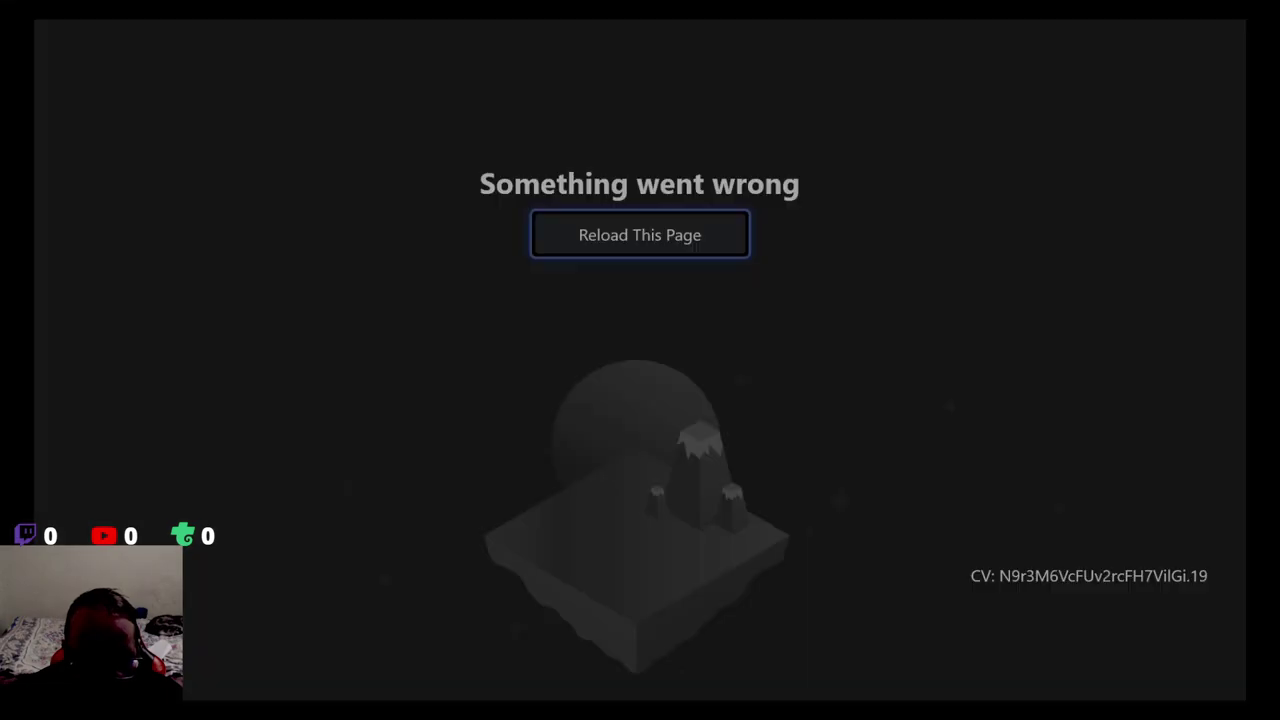
{"action": "key", "text": "Escape"}
{"action": "key", "text": "super"}
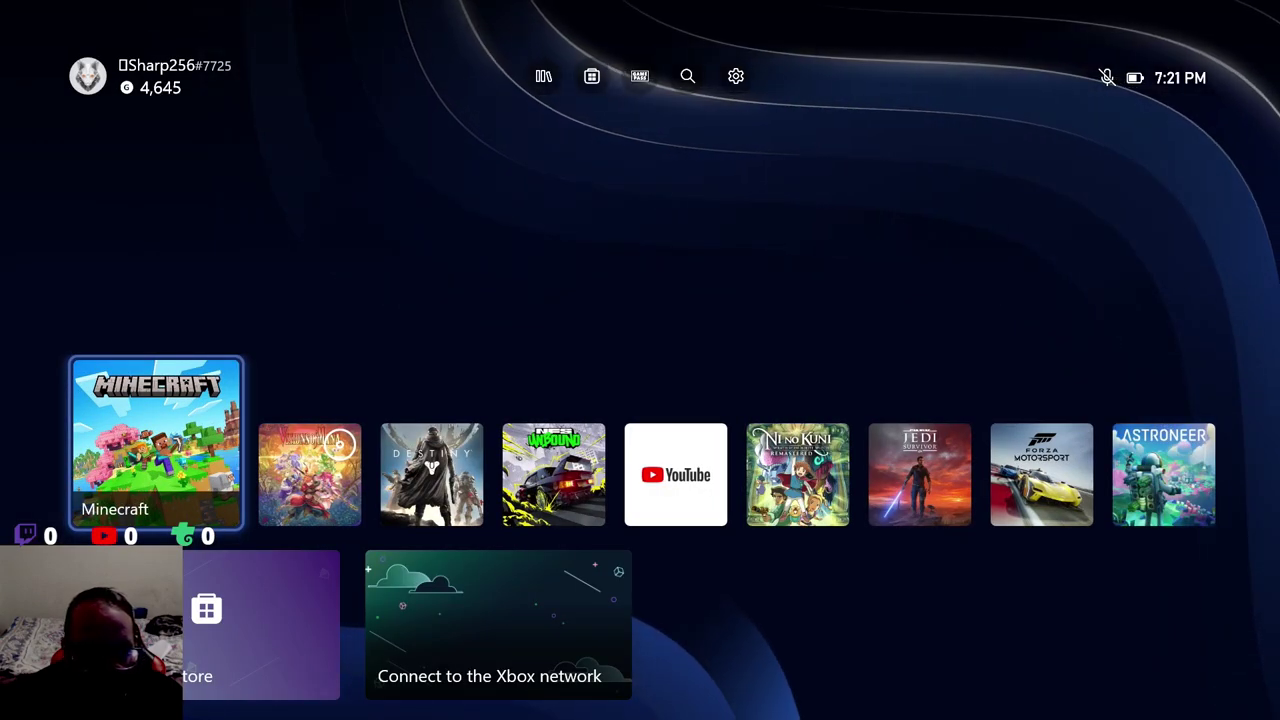
Go via the guide to Settings > Account > Subscriptions, which shows the 'Oops, something went wrong' error.
{"action": "key", "text": "super"}
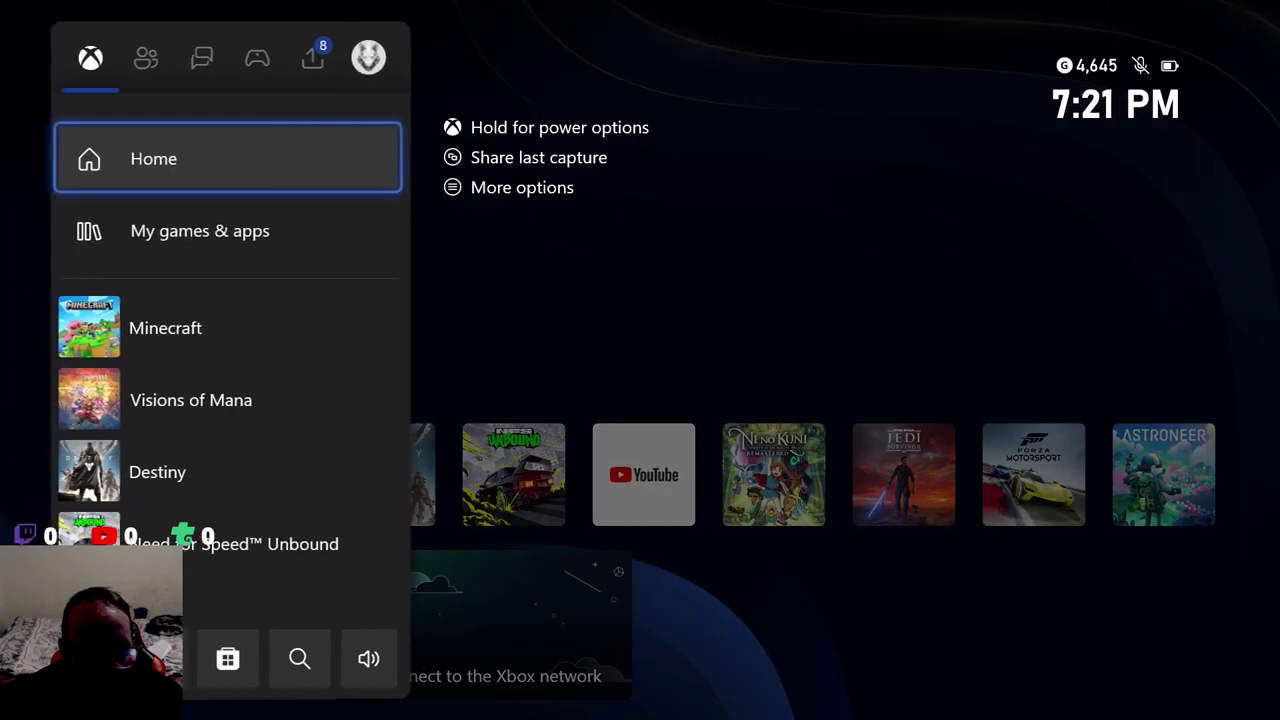
{"action": "key", "text": "Right"}
{"action": "key", "text": "Right"}
{"action": "key", "text": "Right"}
{"action": "key", "text": "Right"}
{"action": "key", "text": "Right"}
{"action": "key", "text": "Down"}
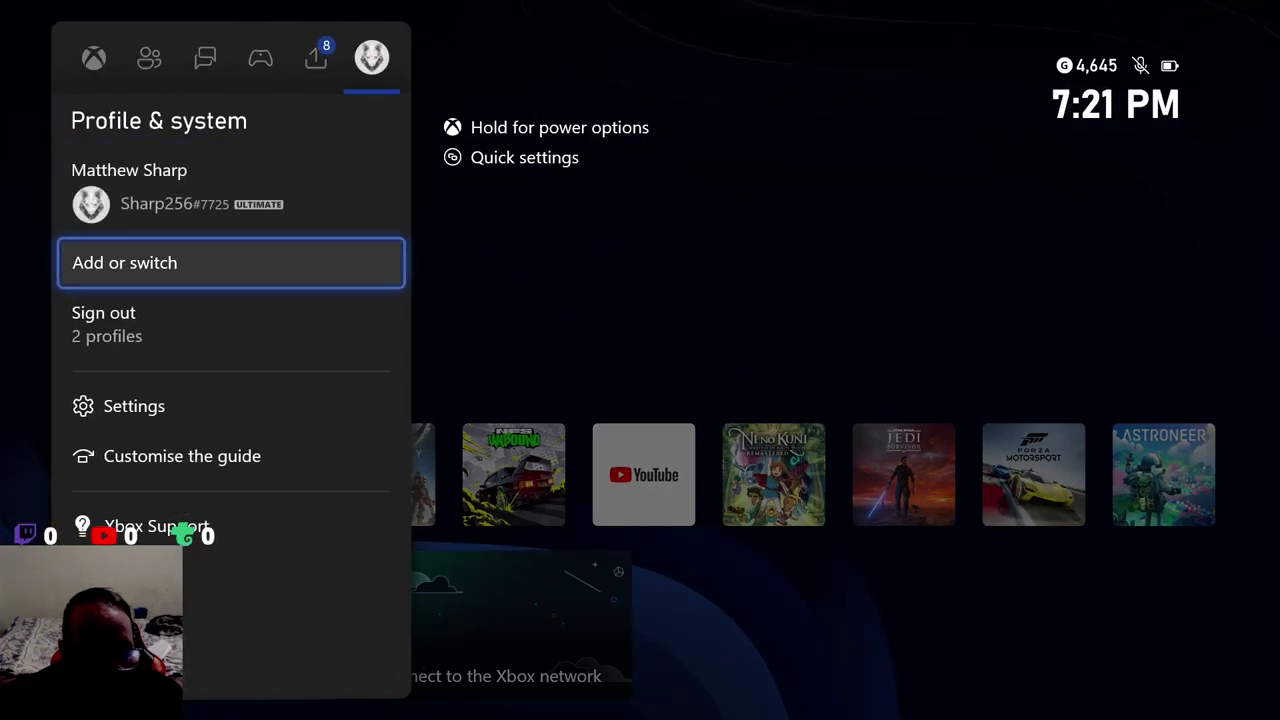
{"action": "key", "text": "Down"}
{"action": "key", "text": "Down"}
{"action": "key", "text": "Return"}
{"action": "key", "text": "Right"}
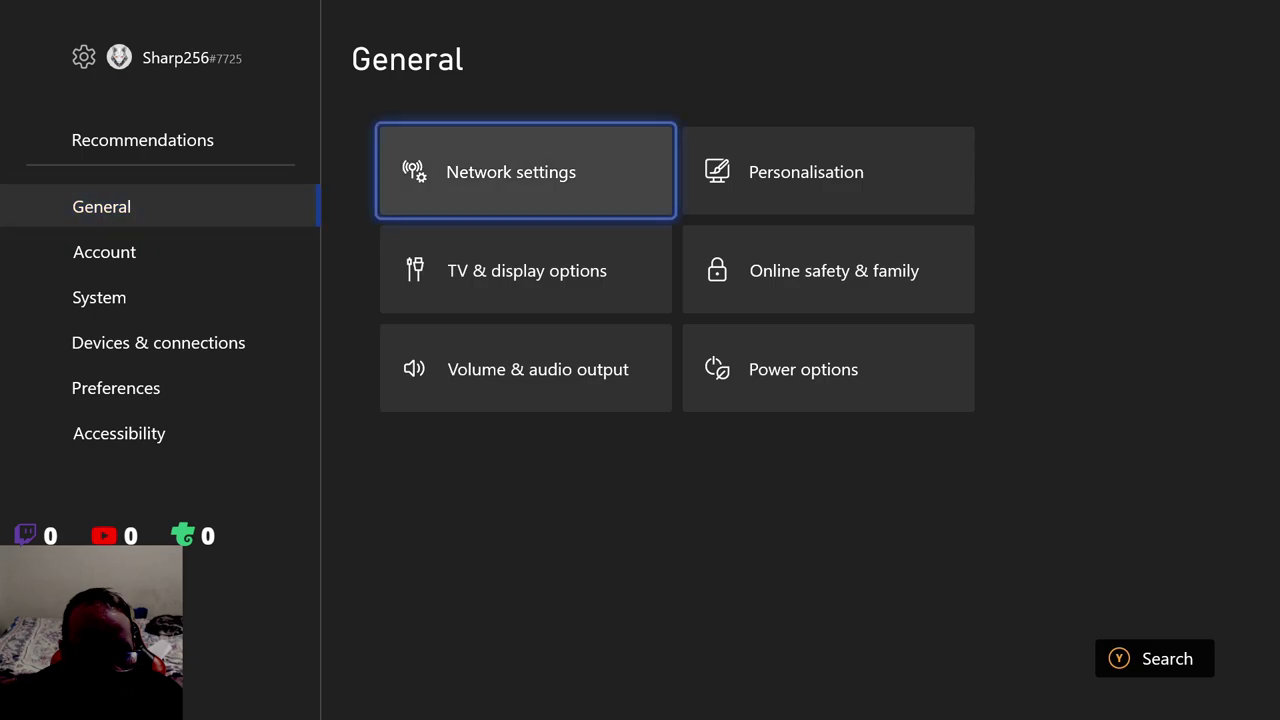
{"action": "key", "text": "Left"}
{"action": "key", "text": "Down"}
{"action": "key", "text": "Right"}
{"action": "key", "text": "Right"}
{"action": "key", "text": "Down"}
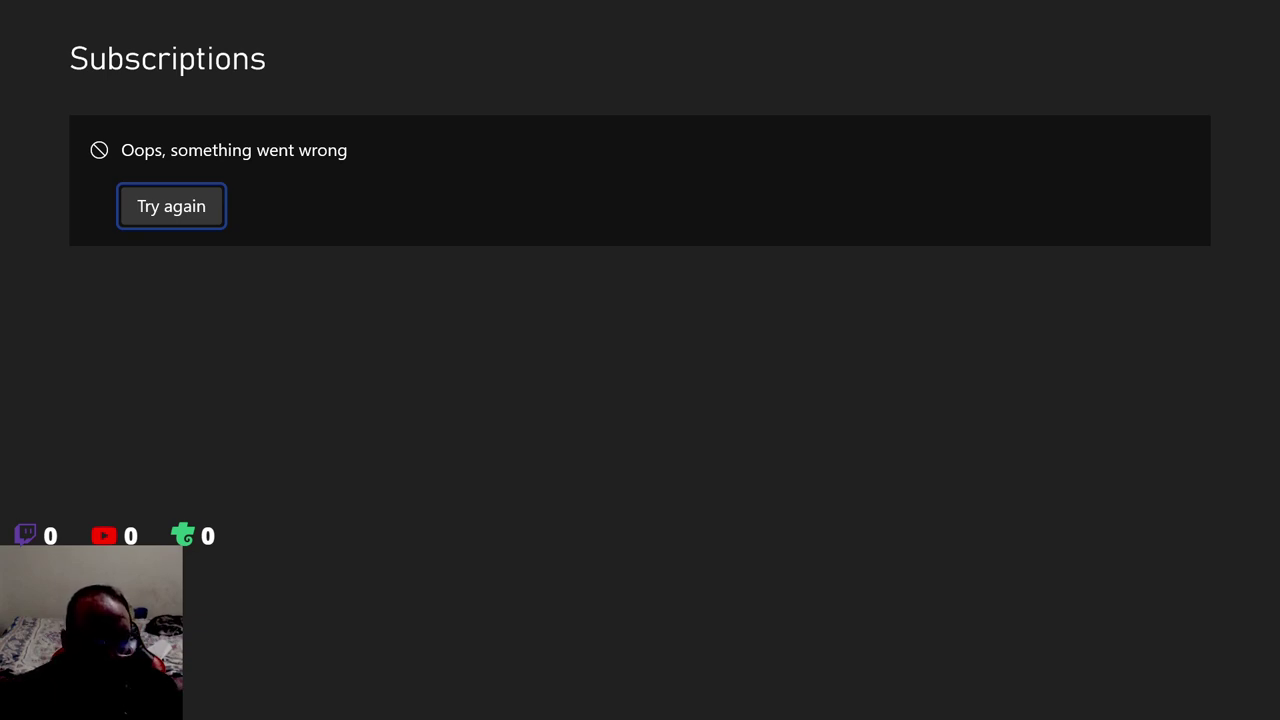
From the guide, briefly open and close Minecraft's options, then return to the Home dashboard.
{"action": "key", "text": "super"}
{"action": "key", "text": "Down"}
{"action": "key", "text": "Down"}
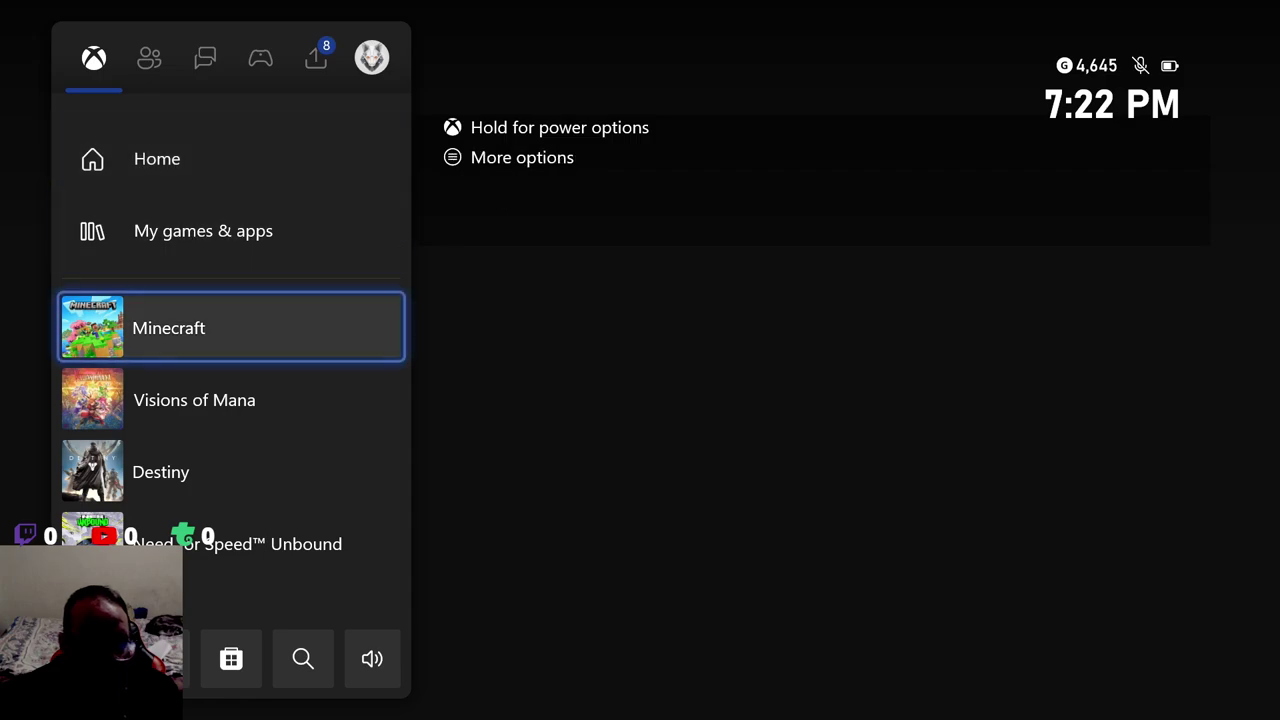
{"action": "key", "text": "Menu"}
{"action": "key", "text": "Down"}
{"action": "key", "text": "Down"}
{"action": "key", "text": "Down"}
{"action": "key", "text": "Down"}
{"action": "key", "text": "Up"}
{"action": "key", "text": "Up"}
{"action": "key", "text": "Up"}
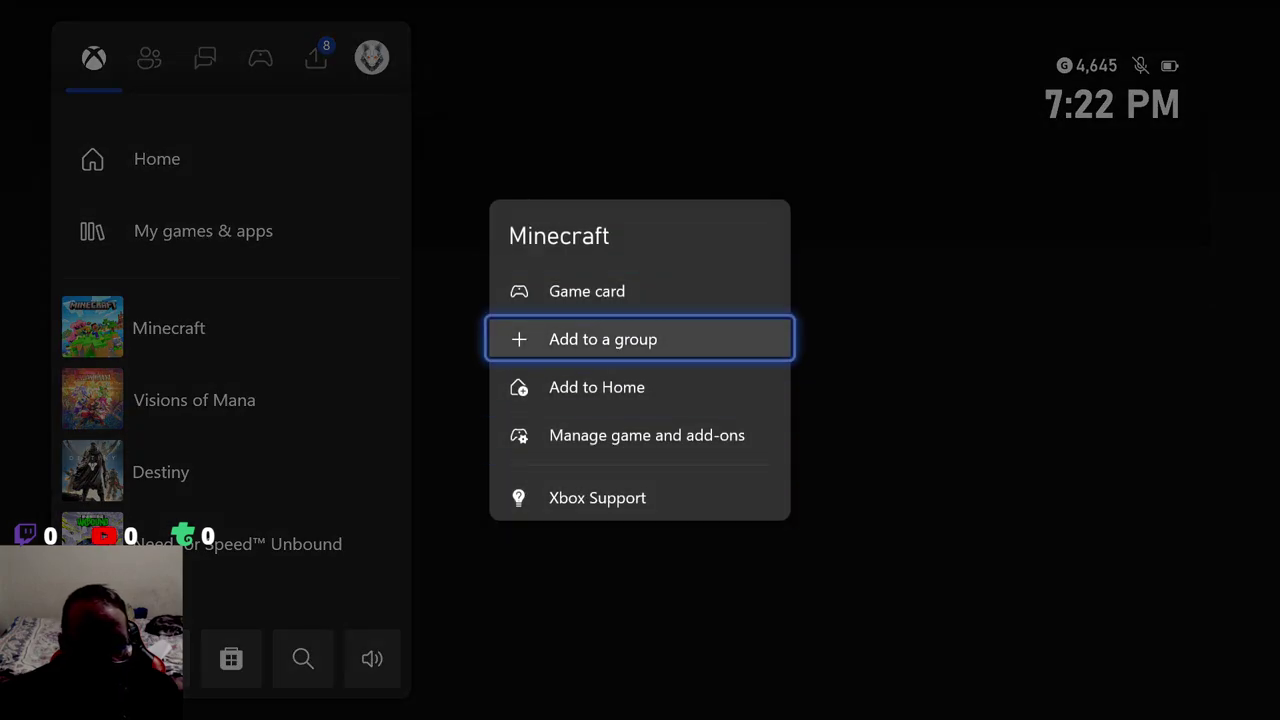
{"action": "key", "text": "Escape"}
{"action": "key", "text": "Up"}
{"action": "key", "text": "Up"}
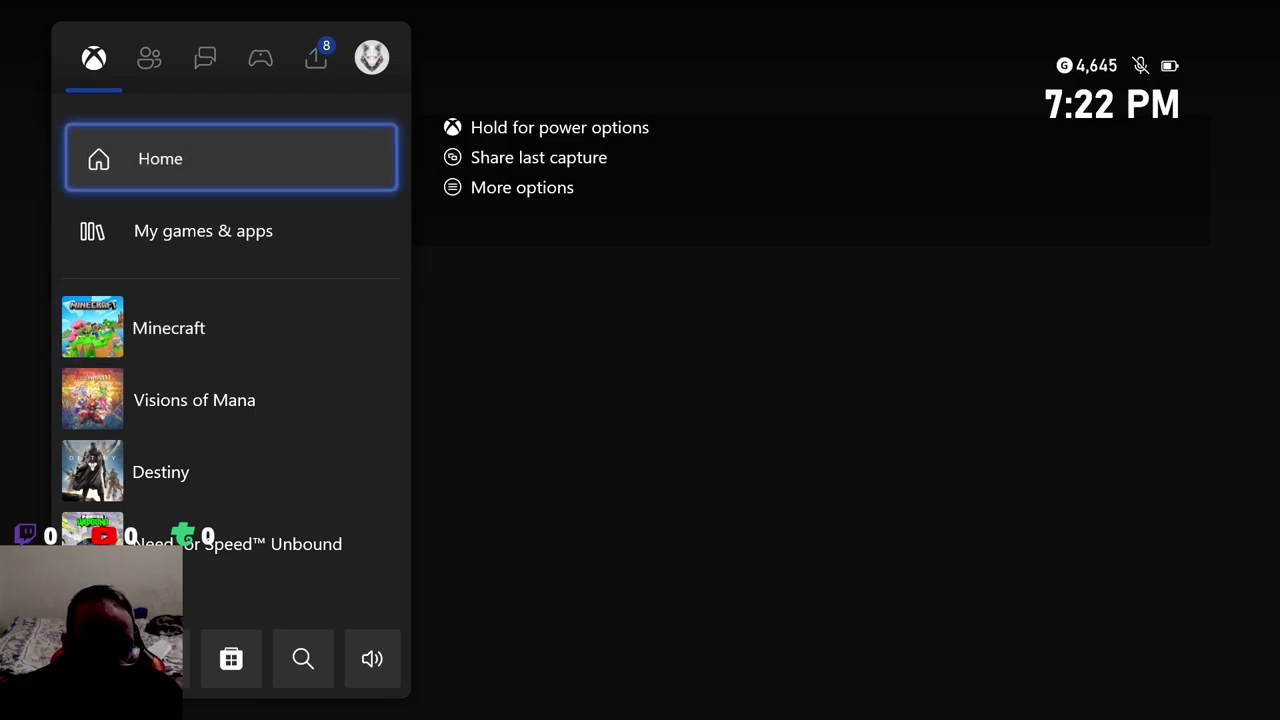
{"action": "key", "text": "Return"}
{"action": "key", "text": "Right"}
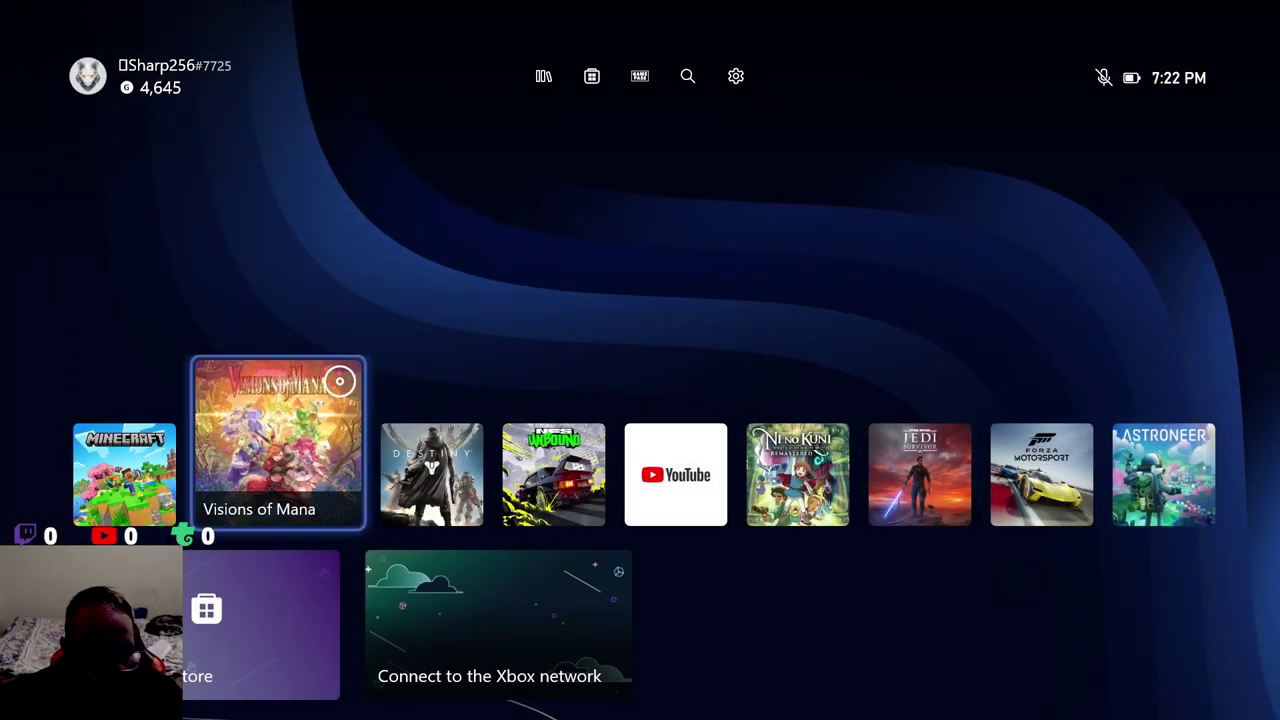
{"action": "key", "text": "Right"}
{"action": "key", "text": "Left"}
{"action": "key", "text": "Left"}
{"action": "key", "text": "Right"}
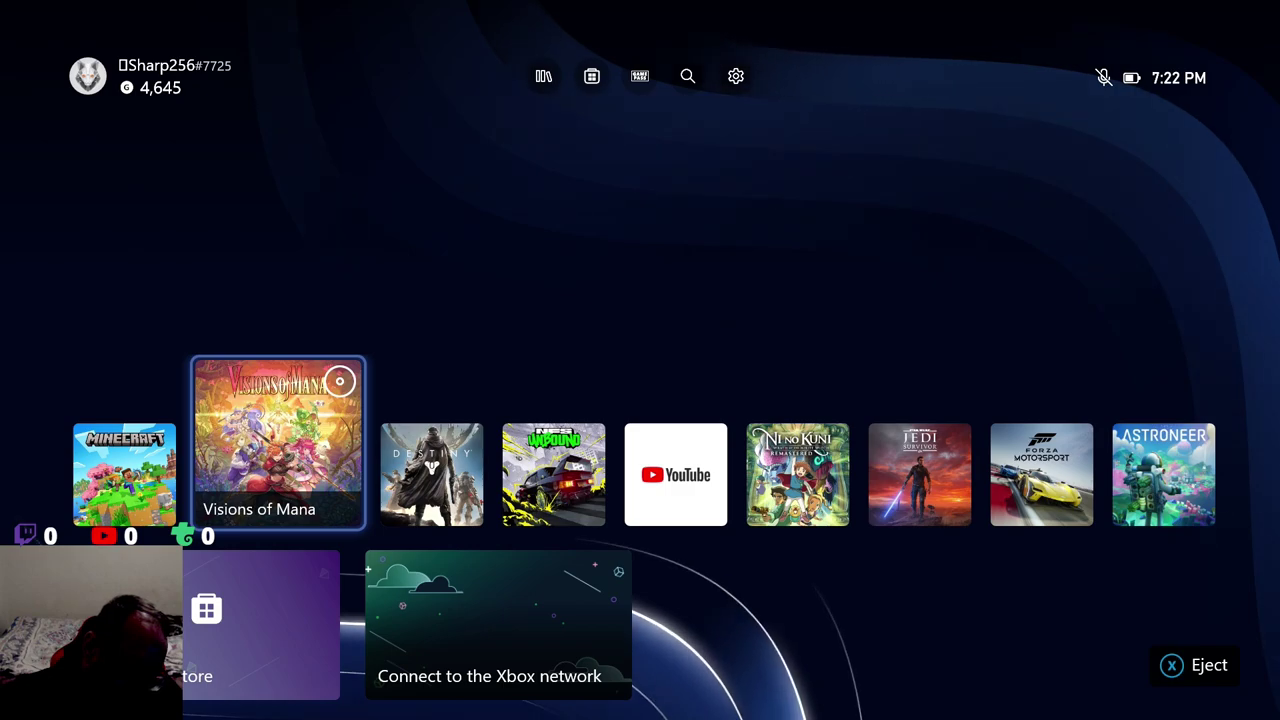
{"action": "key", "text": "Right"}
{"action": "key", "text": "Left"}
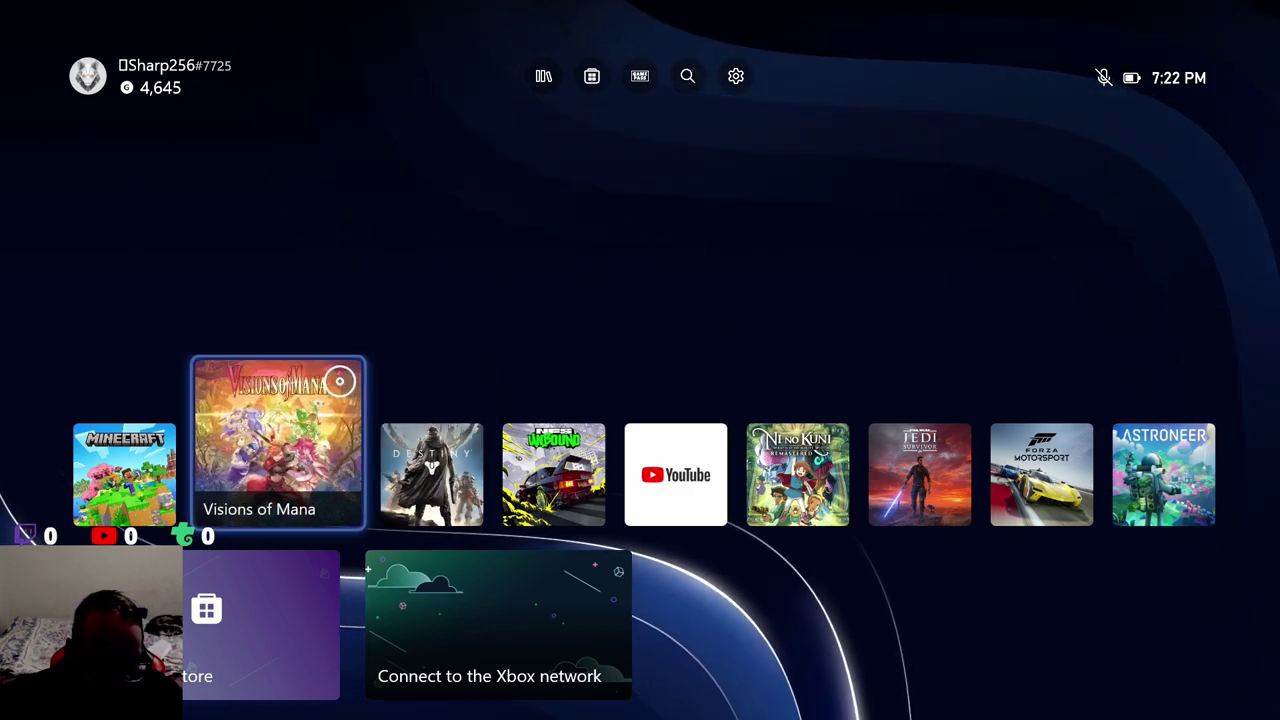
{"action": "key", "text": "Left"}
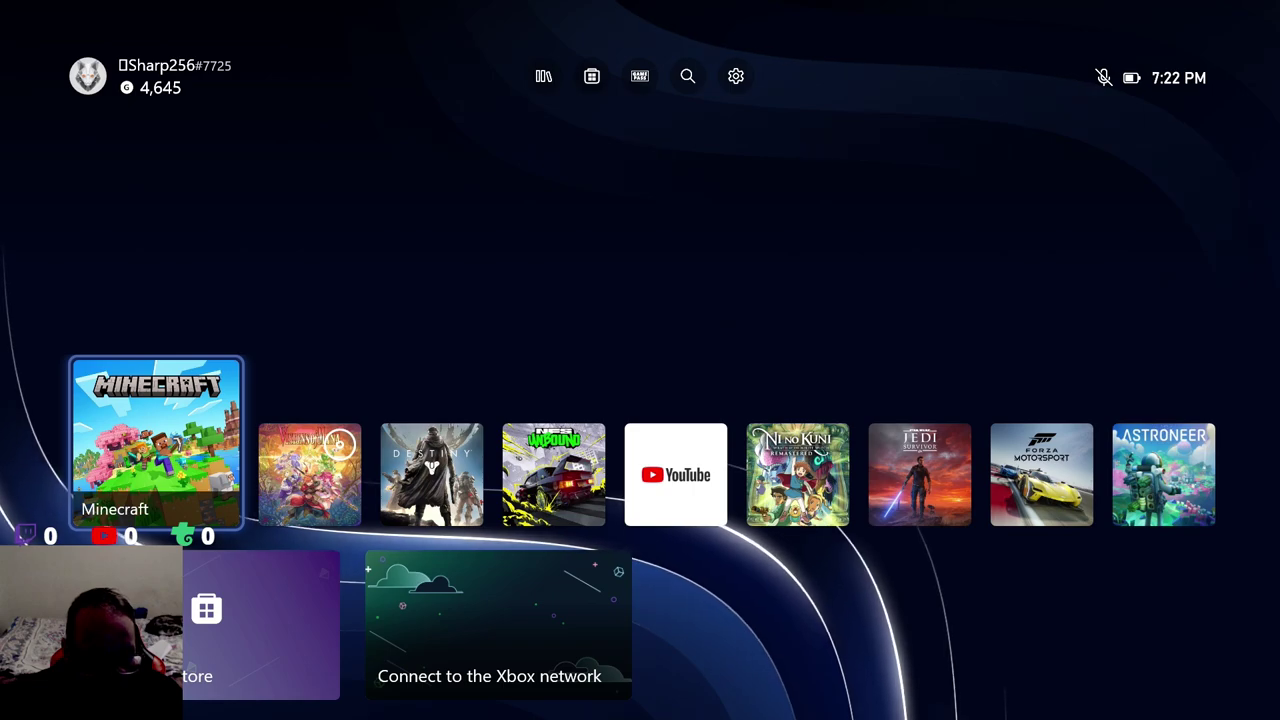
{"action": "key", "text": "Right"}
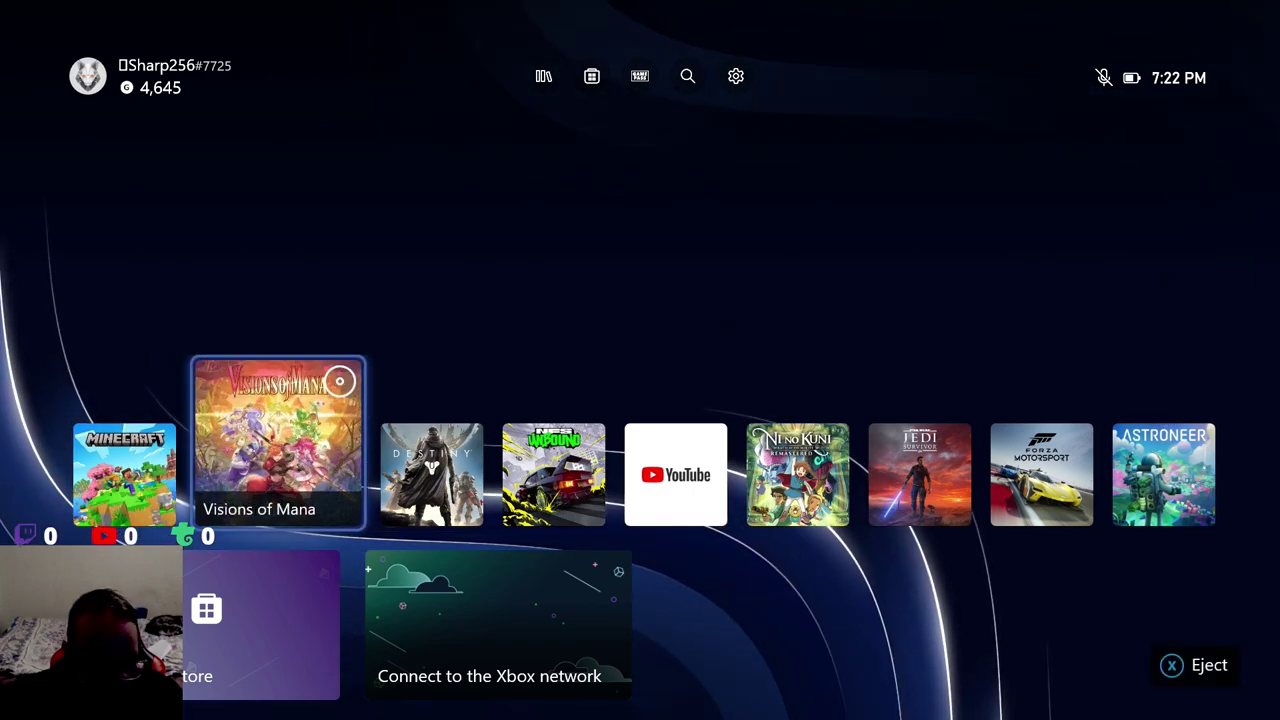
{"action": "key", "text": "Left"}
{"action": "key", "text": "Right"}
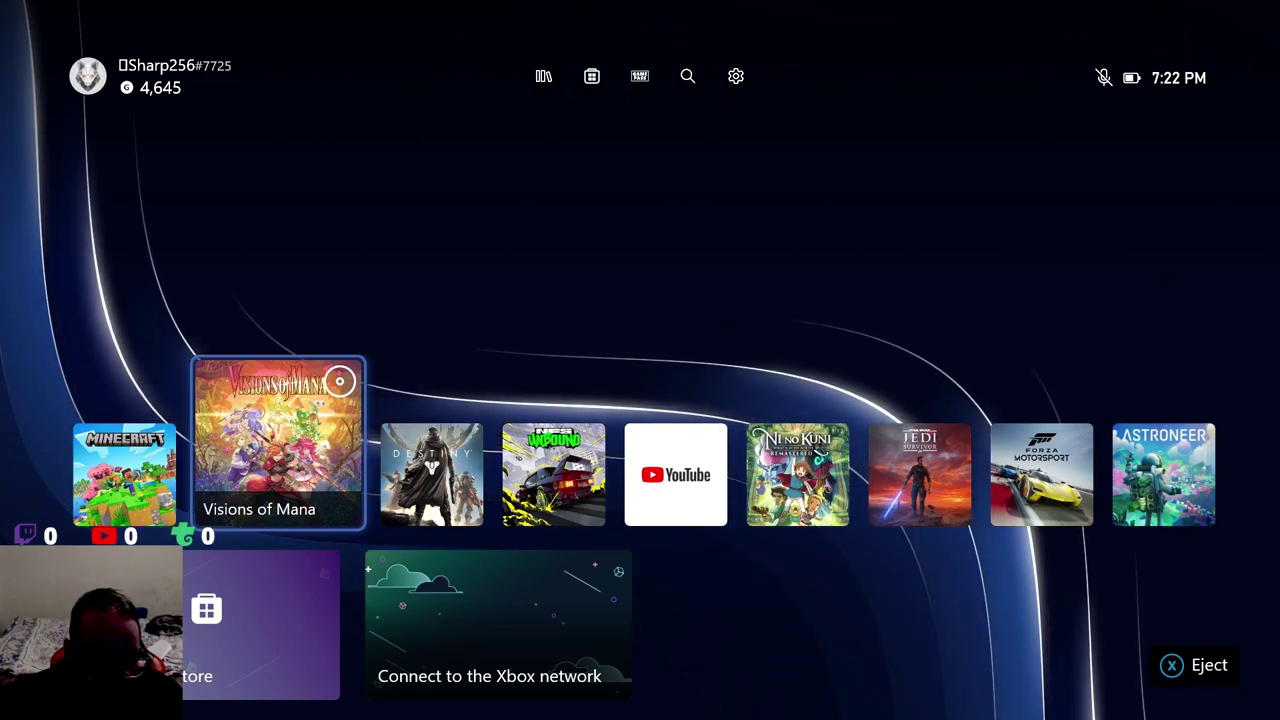
{"action": "key", "text": "Left"}
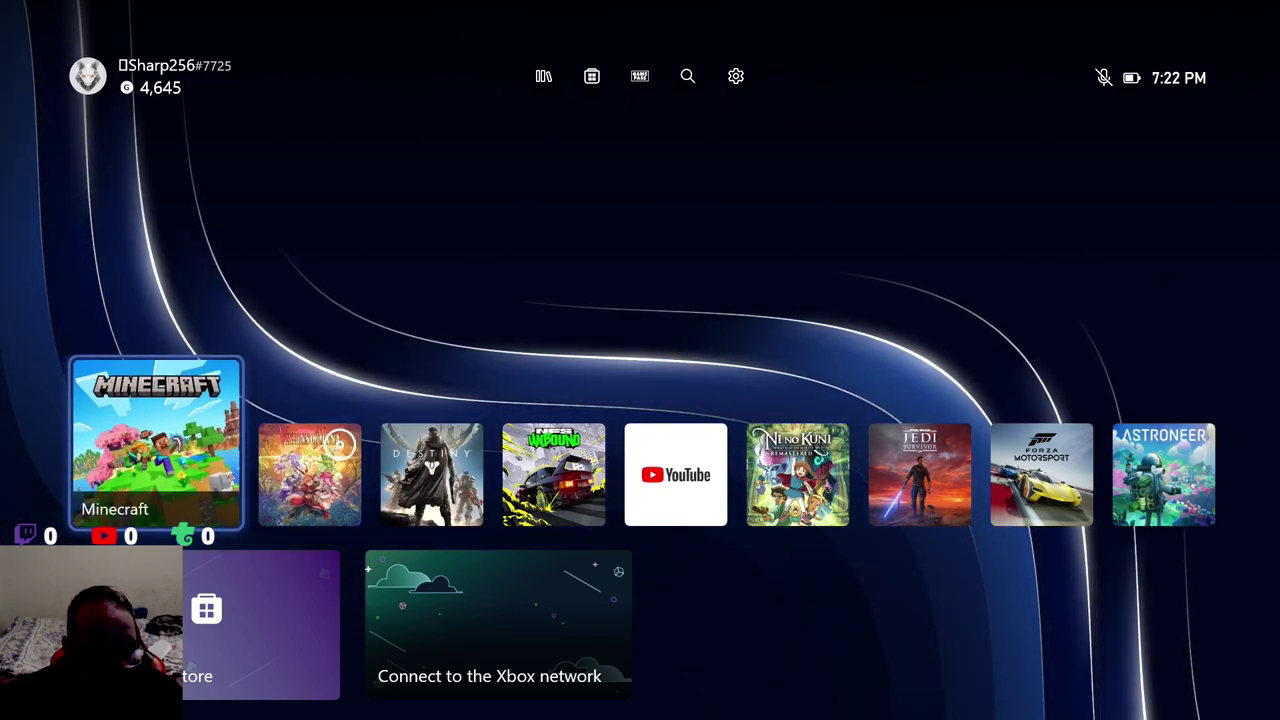